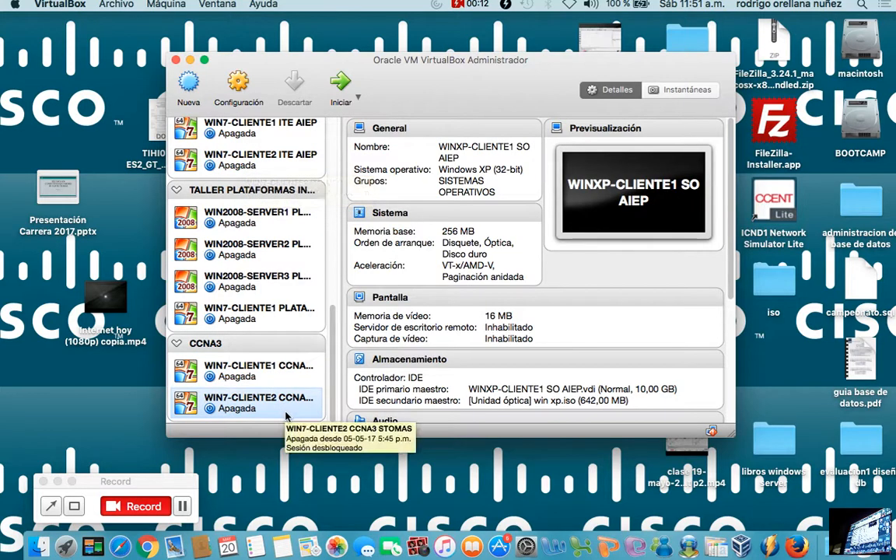
pyautogui.rightClick(210, 99)
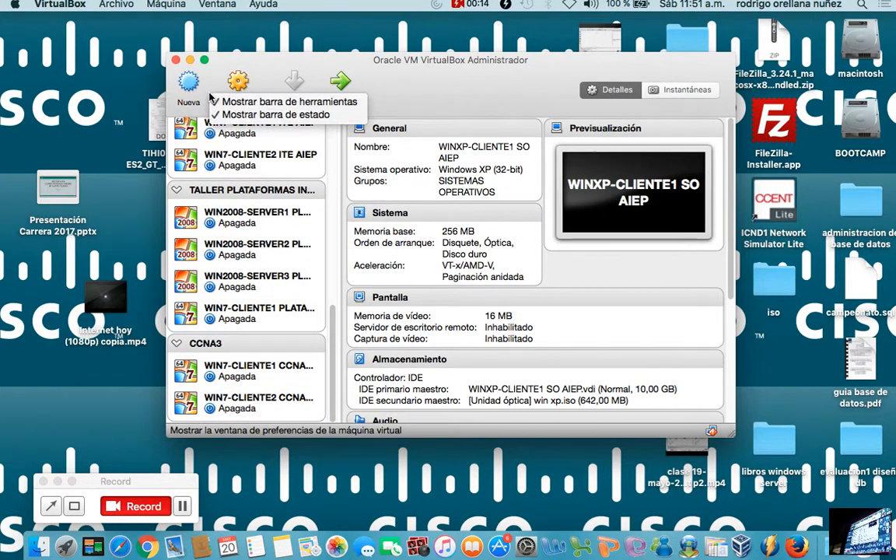
pyautogui.click(194, 91)
pyautogui.click(194, 89)
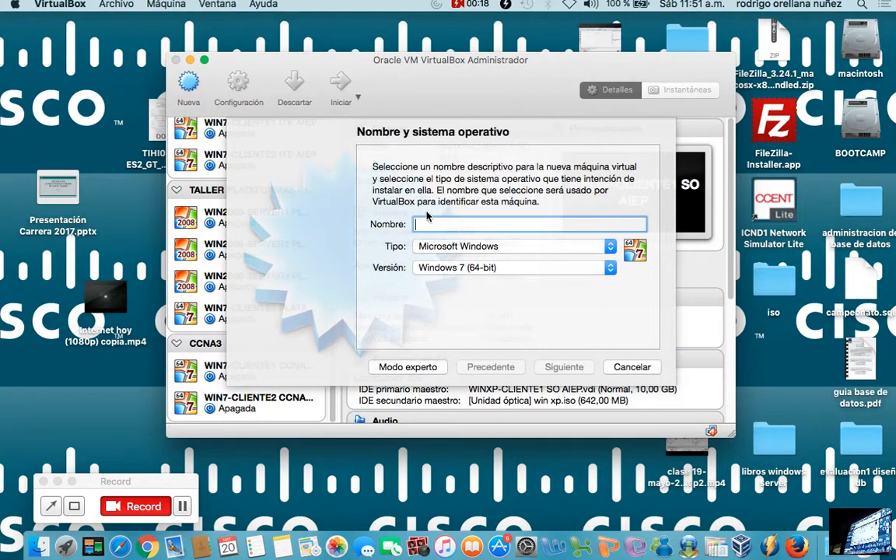
pyautogui.write('WIN')
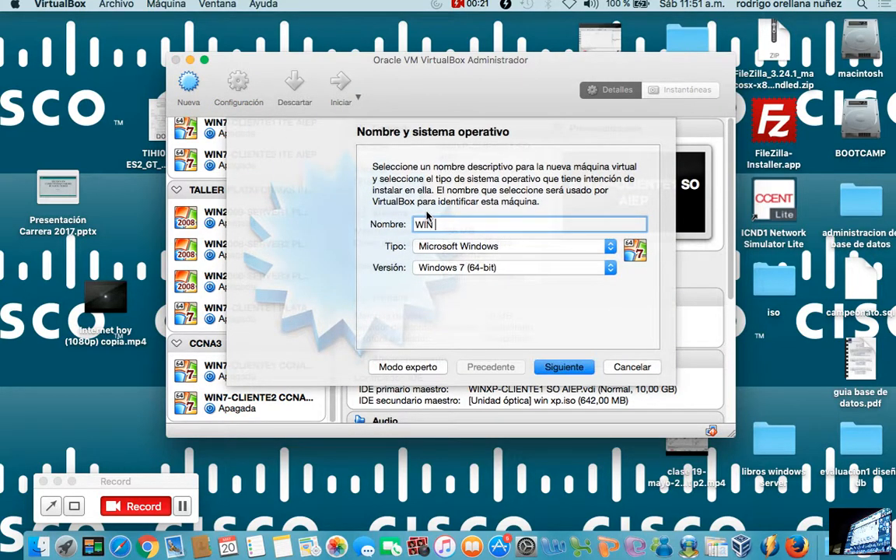
pyautogui.press('BackSpace')
pyautogui.write('2008')
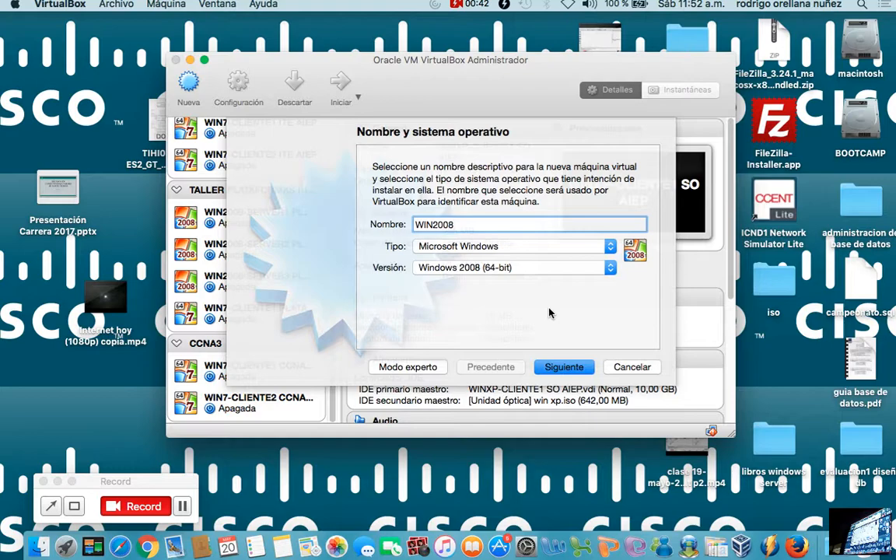
pyautogui.click(632, 367)
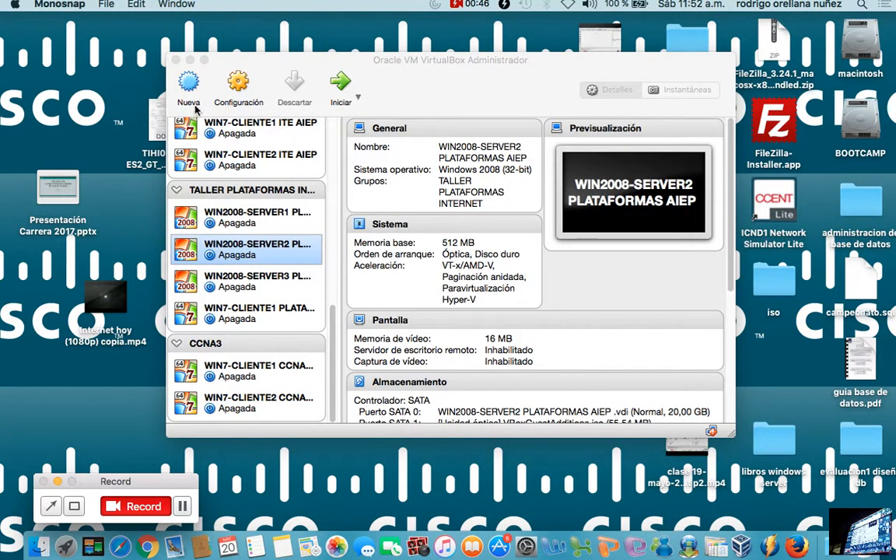
# Start a new virtual machine and name it WIN2008-SERVER1 PLATAFORMAS AIEP PEV, adapting the pasted server name.
pyautogui.click(189, 85)
pyautogui.rightClick(450, 225)
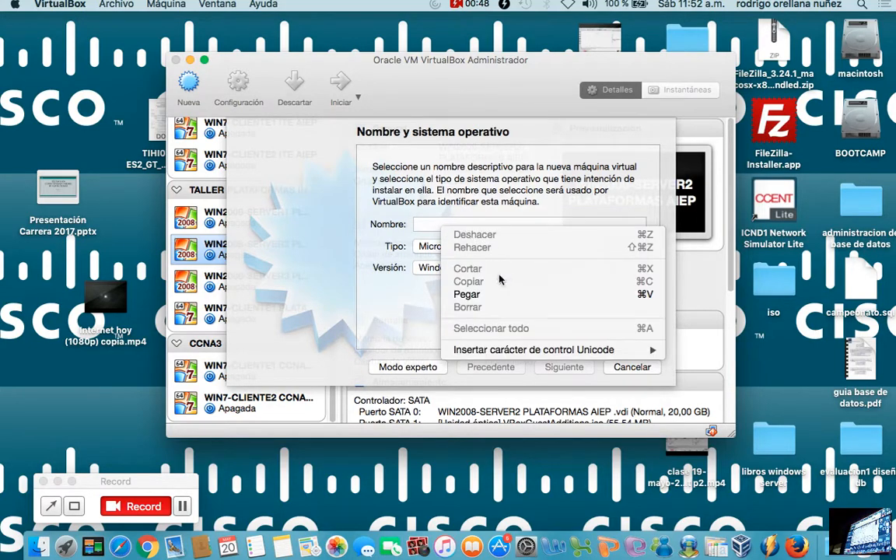
pyautogui.click(467, 294)
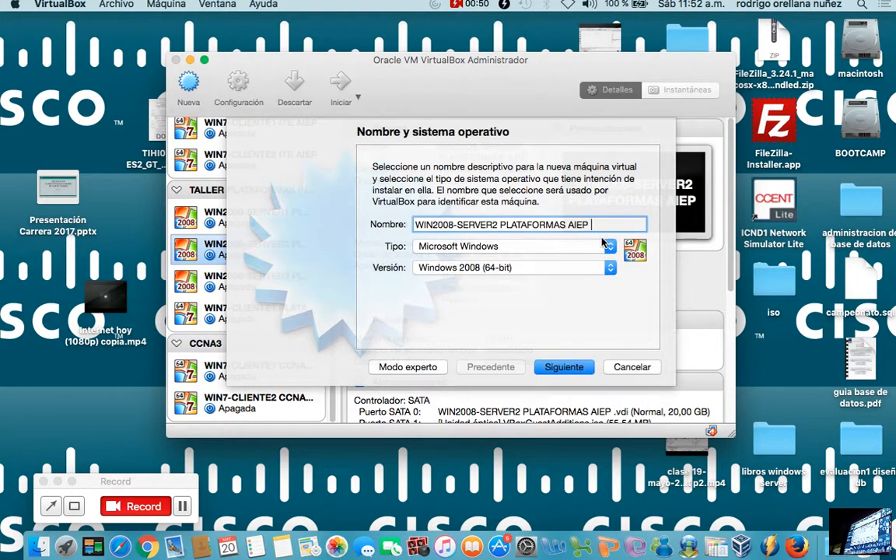
pyautogui.click(498, 225)
pyautogui.press('BackSpace')
pyautogui.write('1')
pyautogui.press('Right')
pyautogui.press('Right')
pyautogui.press('Right')
pyautogui.press('Right')
pyautogui.write('PEV')
# Set the new machine's operating system version to Windows 2008 (32-bit) and continue to the memory size.
pyautogui.click(541, 267)
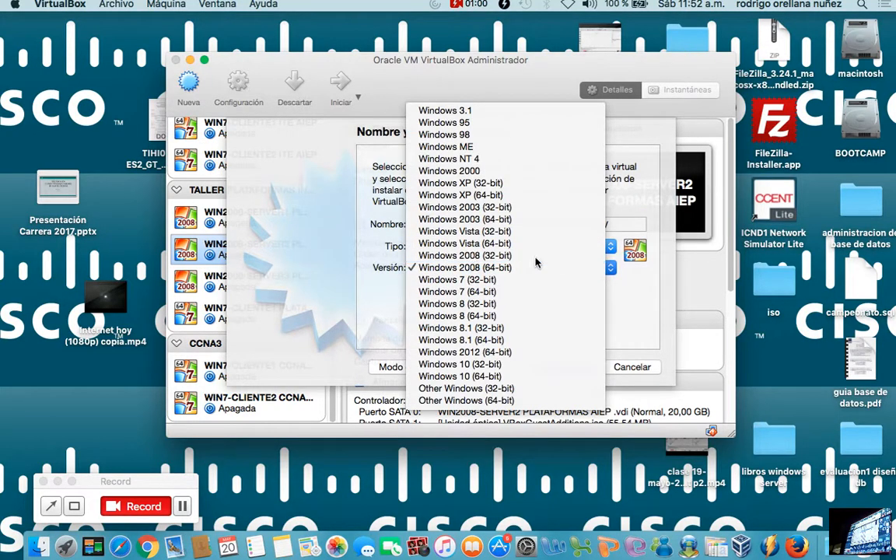
pyautogui.click(537, 254)
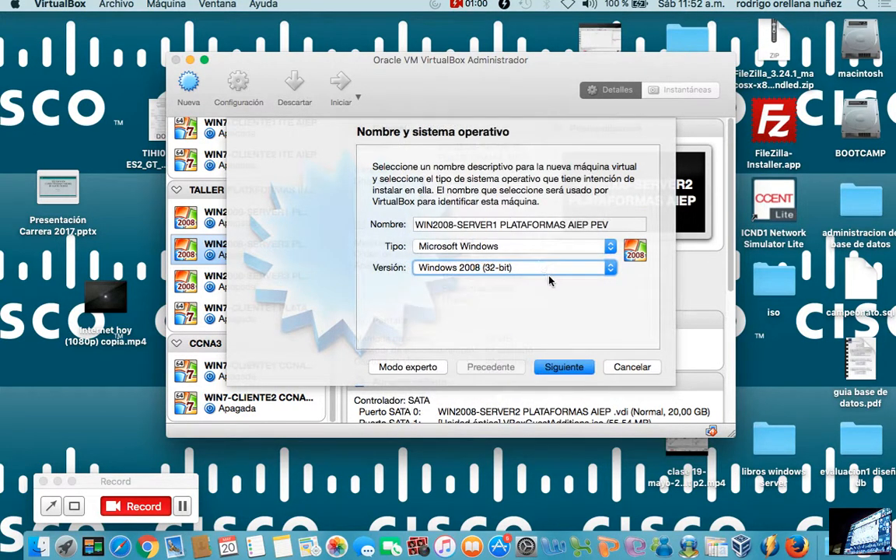
pyautogui.click(578, 368)
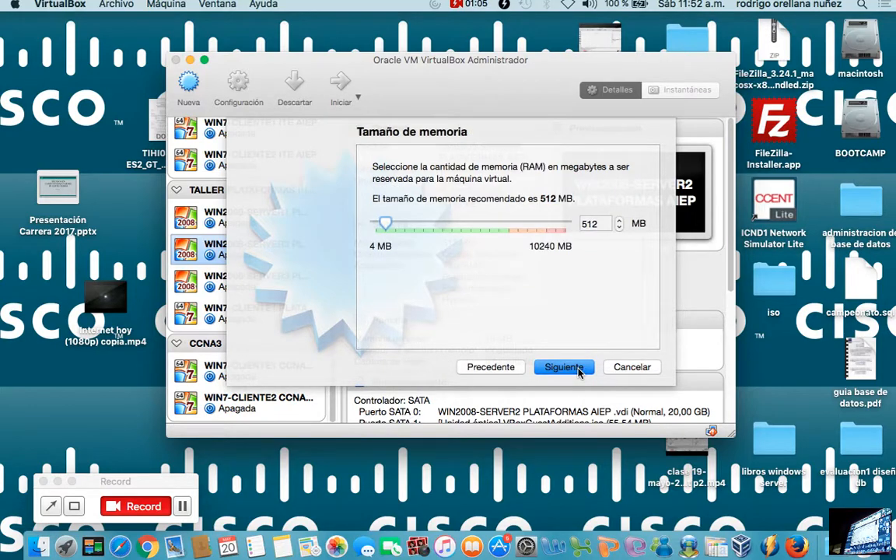
# Set the new machine's memory size to 1024 MB and continue to the hard disk options.
pyautogui.doubleClick(600, 224)
pyautogui.write('1024')
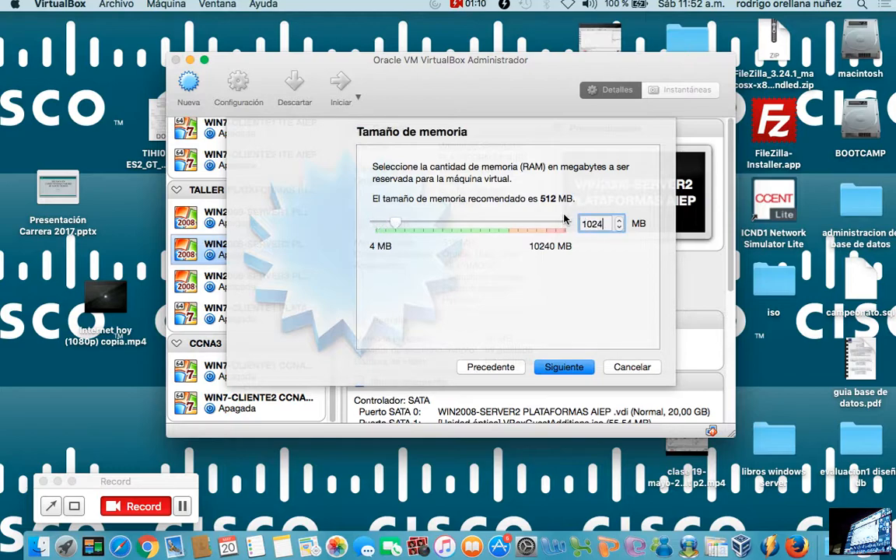
pyautogui.press('BackSpace')
pyautogui.write('4')
pyautogui.click(585, 368)
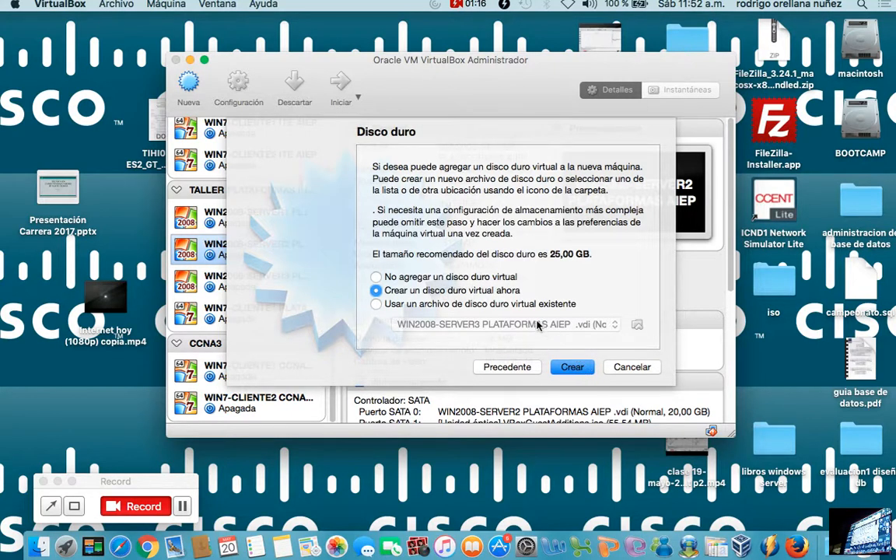
# Create a new dynamically allocated VDI hard disk of 20,00 GB for the machine, keeping the proposed file name.
pyautogui.click(577, 366)
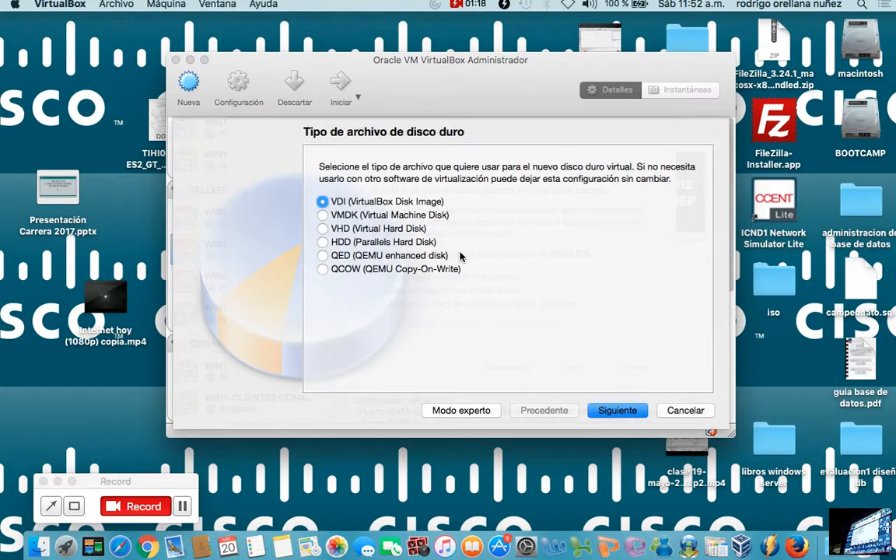
pyautogui.click(617, 411)
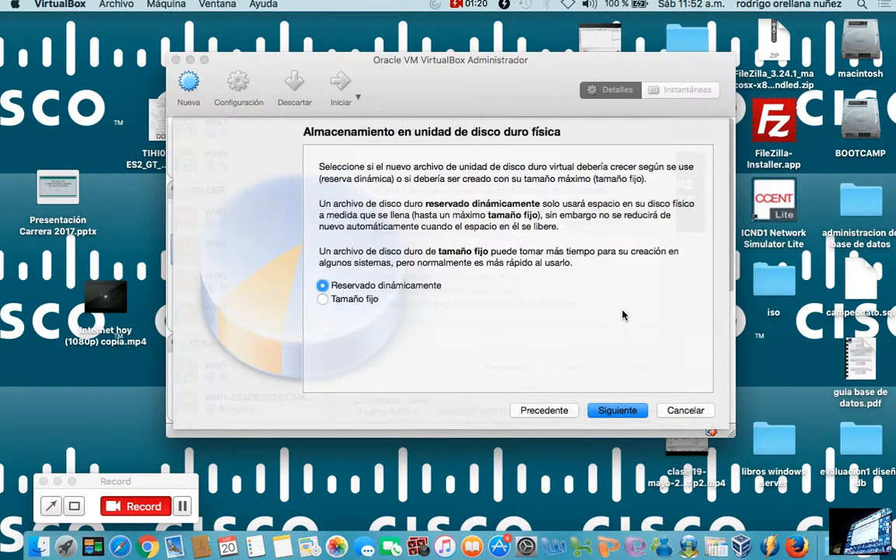
pyautogui.click(621, 413)
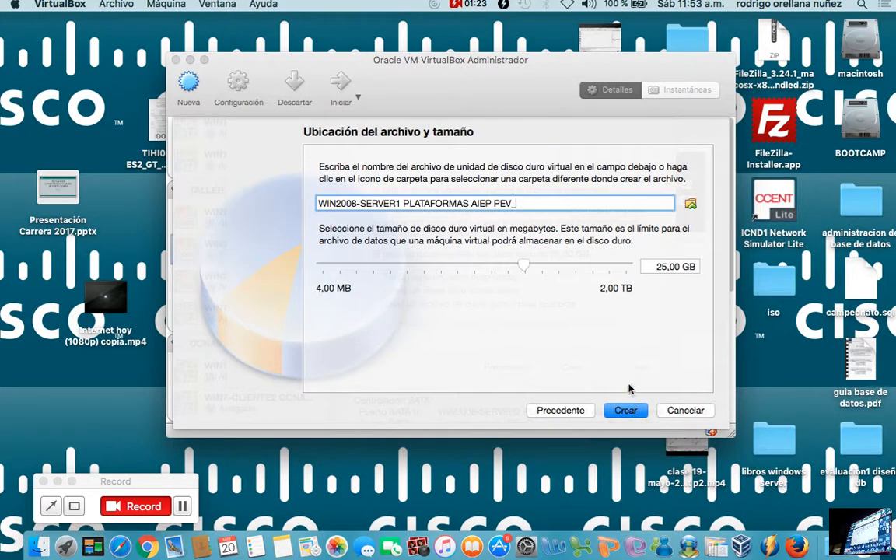
pyautogui.click(667, 267)
pyautogui.press('BackSpace')
pyautogui.write('0')
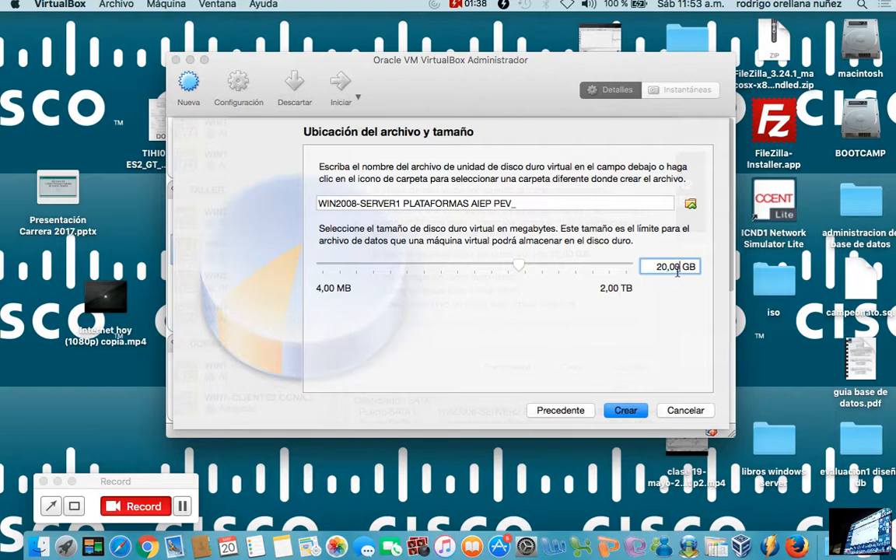
pyautogui.click(627, 410)
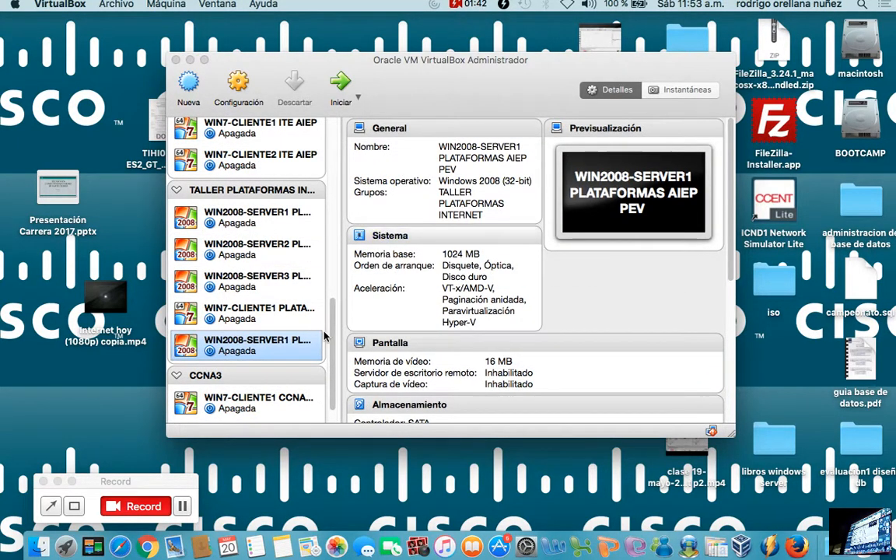
# Put the new WIN2008-SERVER1 machine into its own group and rename that group TALLER PLATAFORMAS INTERNET PEV.
pyautogui.rightClick(276, 354)
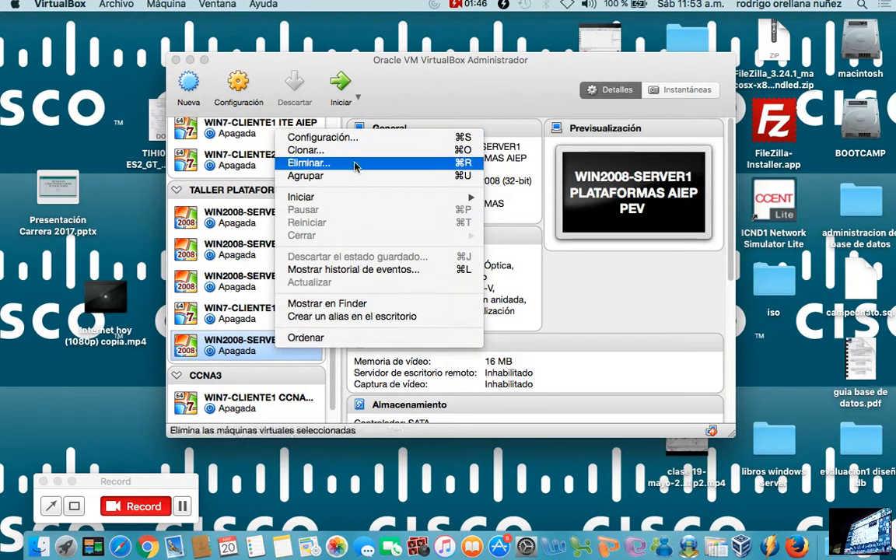
pyautogui.click(339, 177)
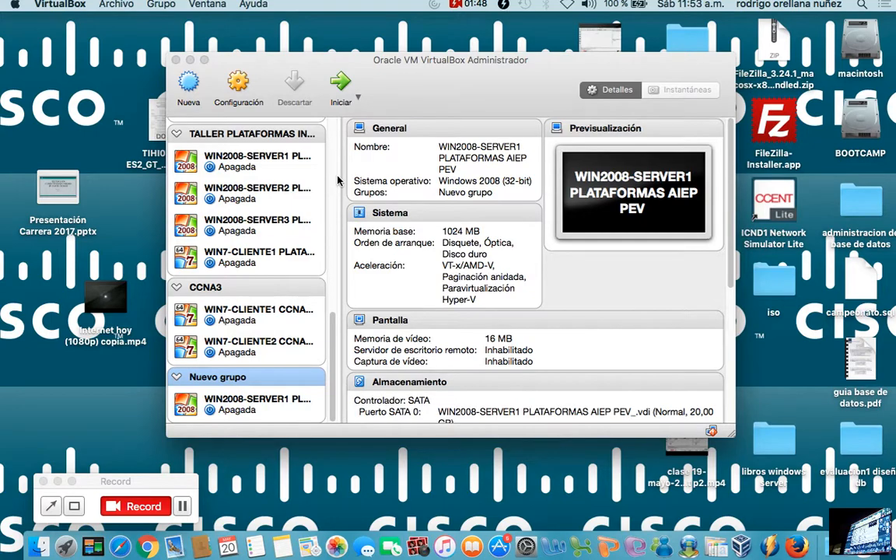
pyautogui.rightClick(260, 379)
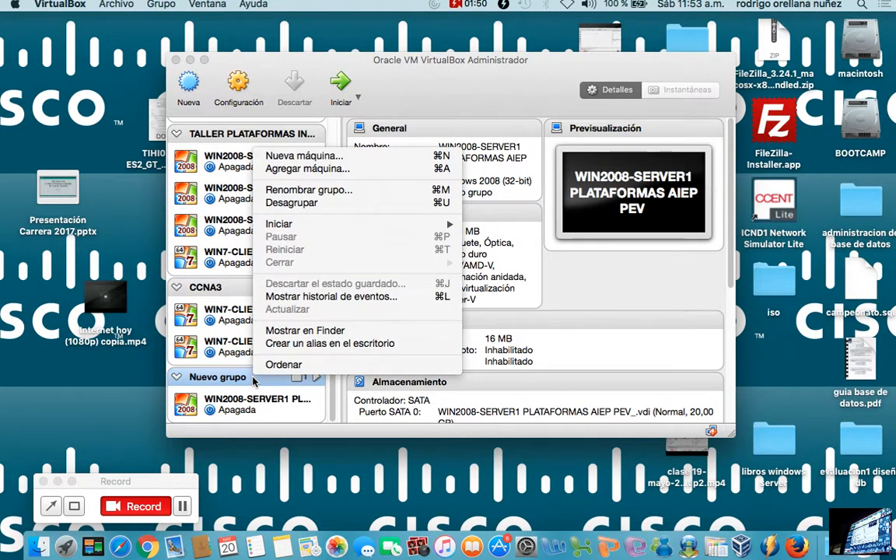
pyautogui.click(293, 195)
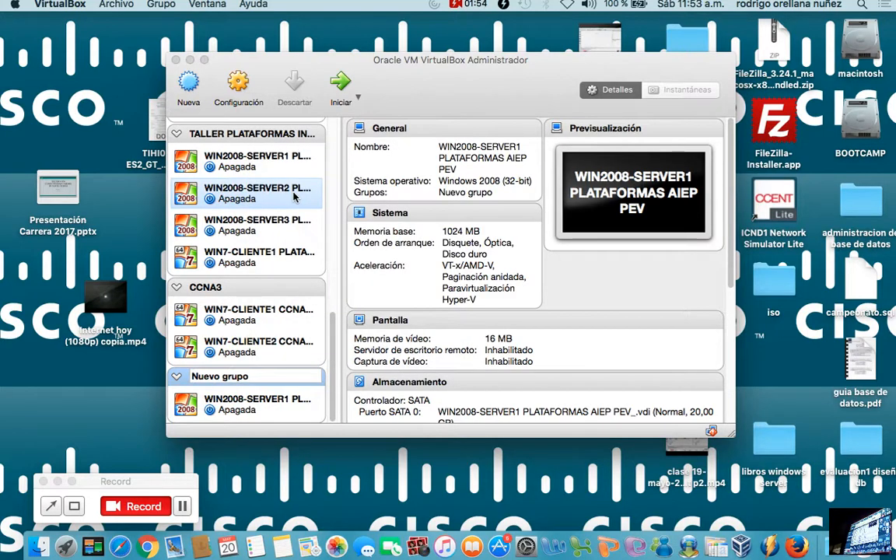
pyautogui.moveTo(260, 378); pyautogui.dragTo(156, 372)
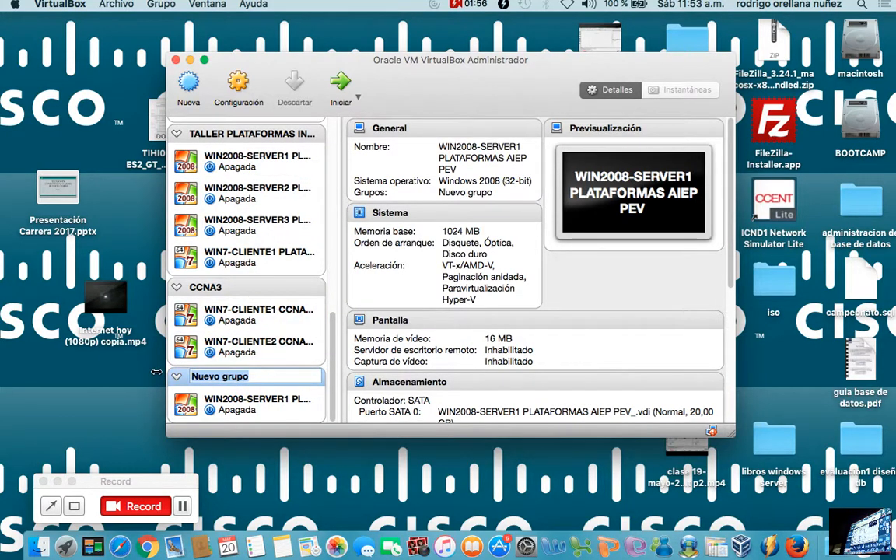
pyautogui.write('tall')
pyautogui.press('BackSpace')
pyautogui.press('BackSpace')
pyautogui.press('BackSpace')
pyautogui.press('BackSpace')
pyautogui.write('TALLER')
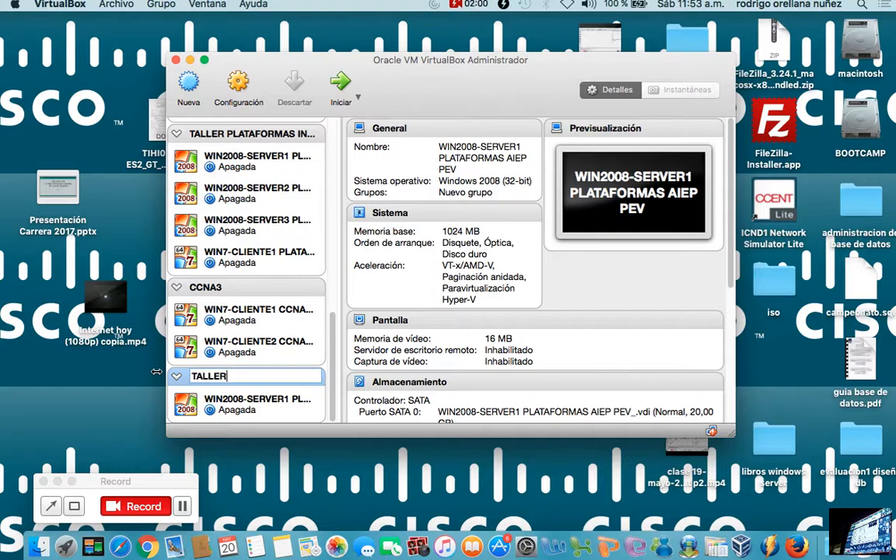
pyautogui.write(' PLATAFORMAS INTERNET')
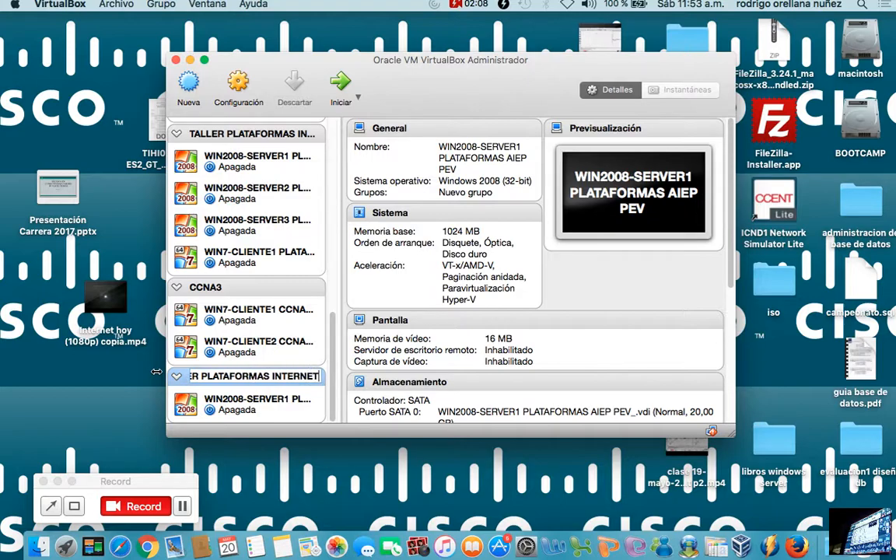
pyautogui.write(' PEV')
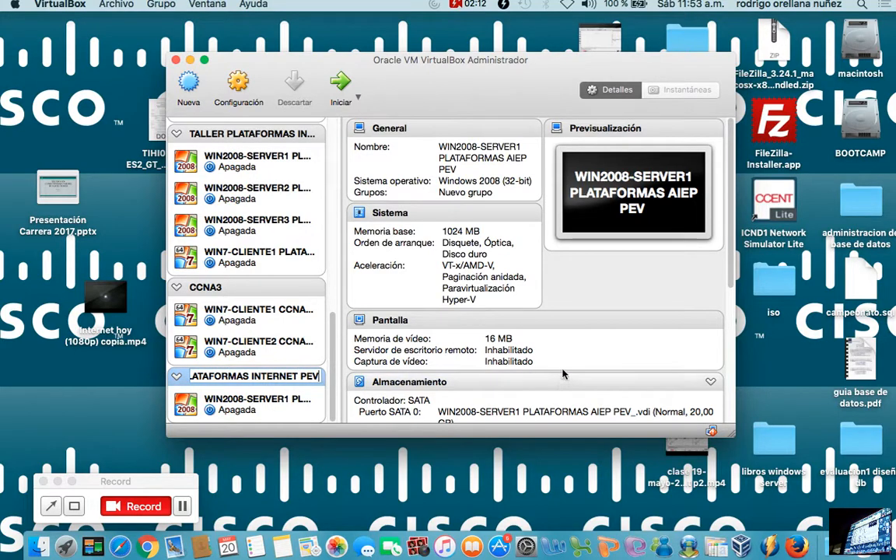
pyautogui.press('Return')
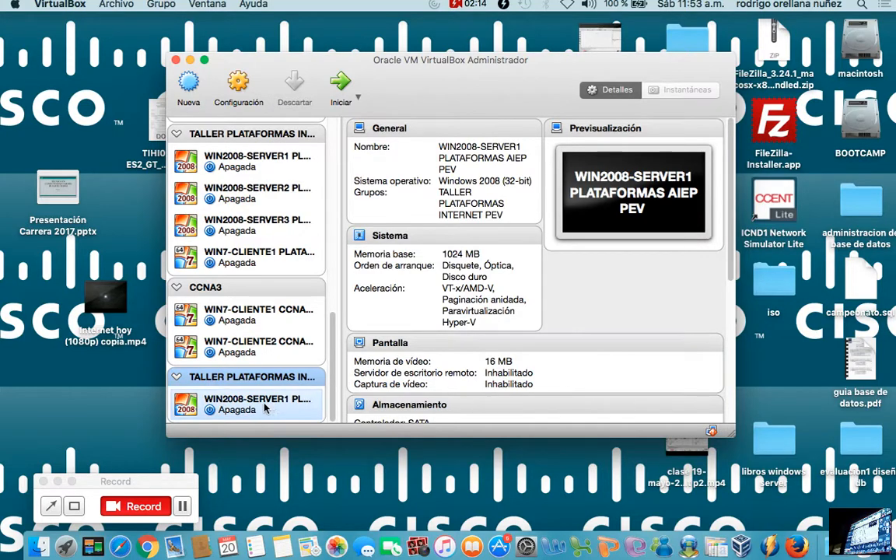
# In the new machine's system settings, disable Disquete booting and order the boot devices with Óptica first and Disco duro second.
pyautogui.click(311, 397)
pyautogui.moveTo(492, 74); pyautogui.dragTo(514, 51)
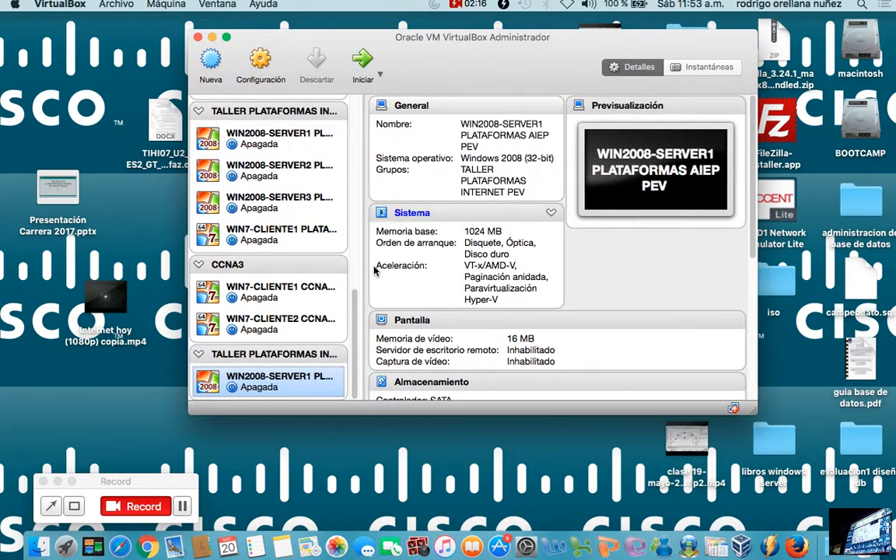
pyautogui.rightClick(316, 387)
pyautogui.click(413, 169)
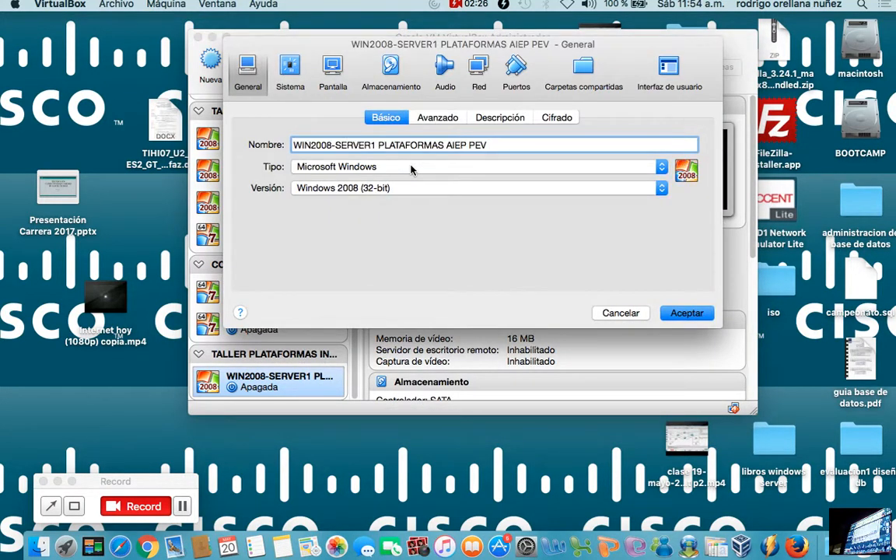
pyautogui.click(292, 68)
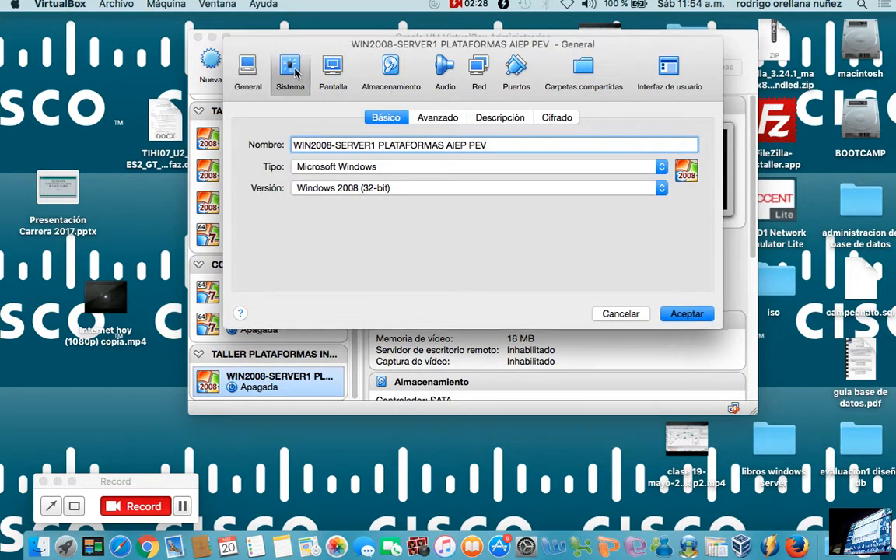
pyautogui.click(382, 186)
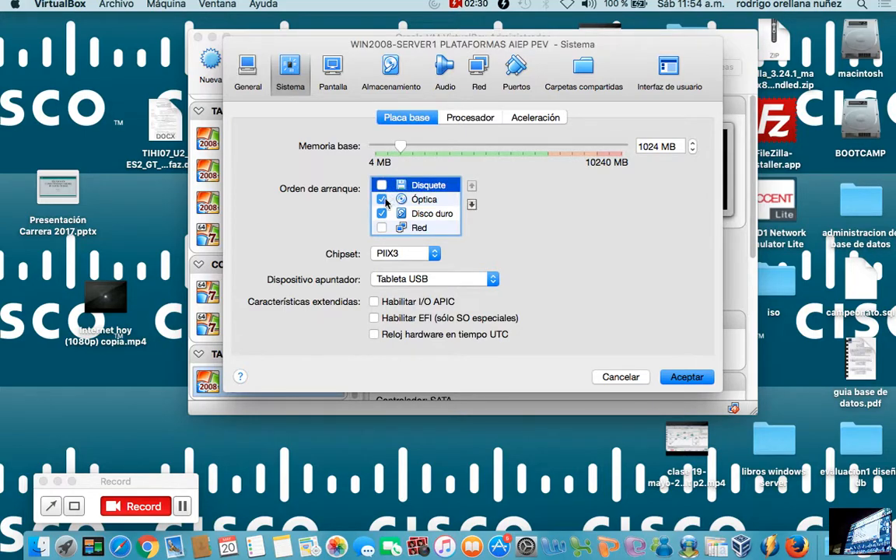
pyautogui.click(407, 199)
pyautogui.click(471, 185)
pyautogui.click(457, 213)
pyautogui.click(471, 185)
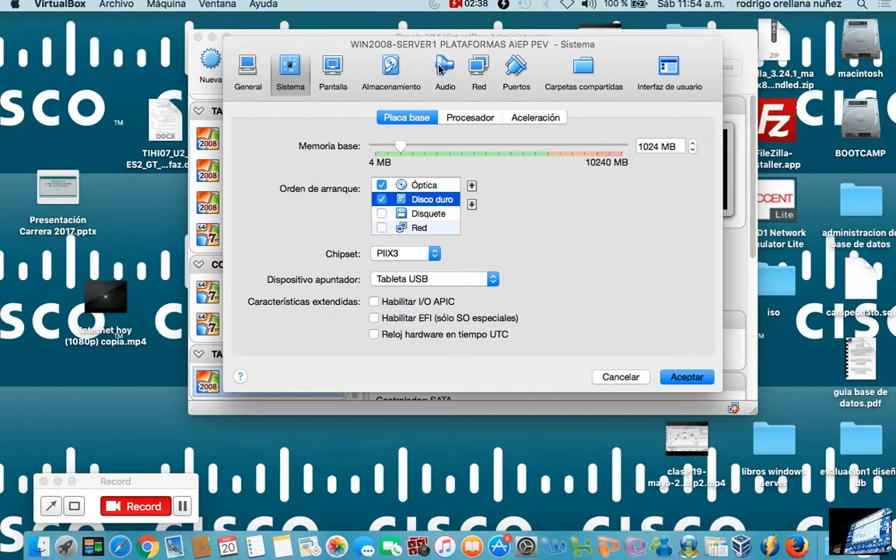
# Review the network settings of Adaptador 1, keeping it connected to NAT, and inspect its advanced options.
pyautogui.click(478, 71)
pyautogui.click(413, 163)
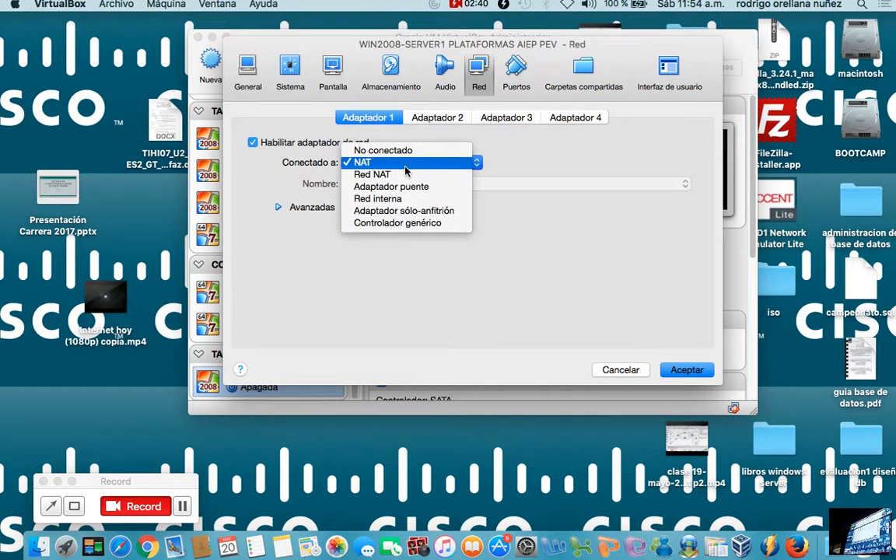
pyautogui.click(405, 167)
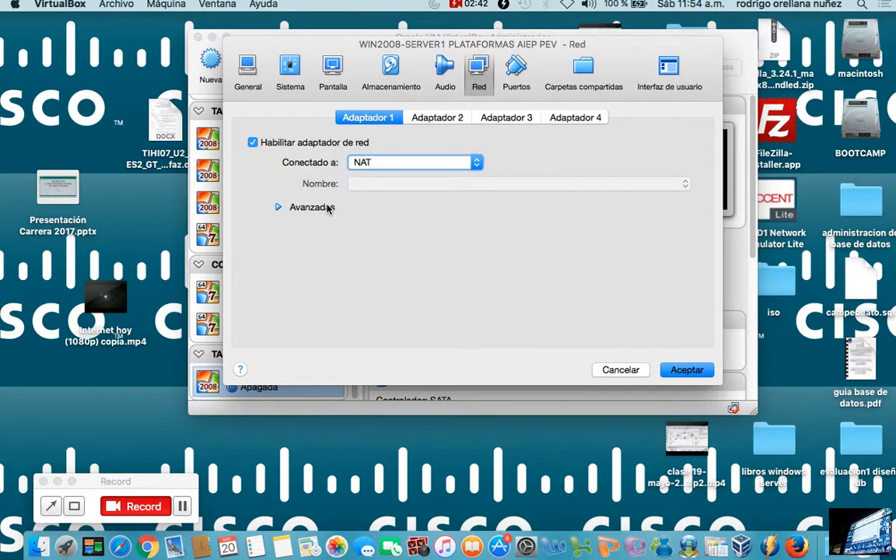
pyautogui.click(329, 208)
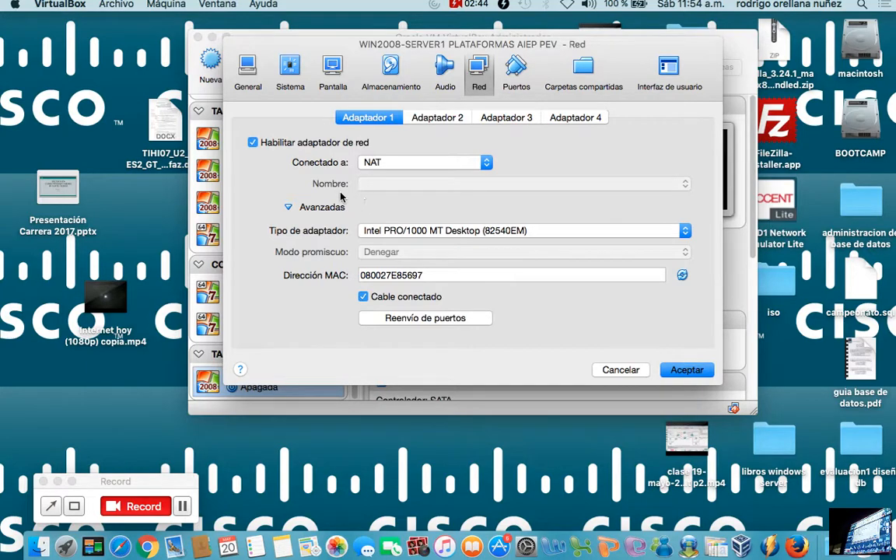
pyautogui.click(328, 209)
pyautogui.click(328, 208)
# In the machine's storage settings, load the image win2008 server 32bt.iso from the iso folder into the empty optical drive.
pyautogui.click(363, 71)
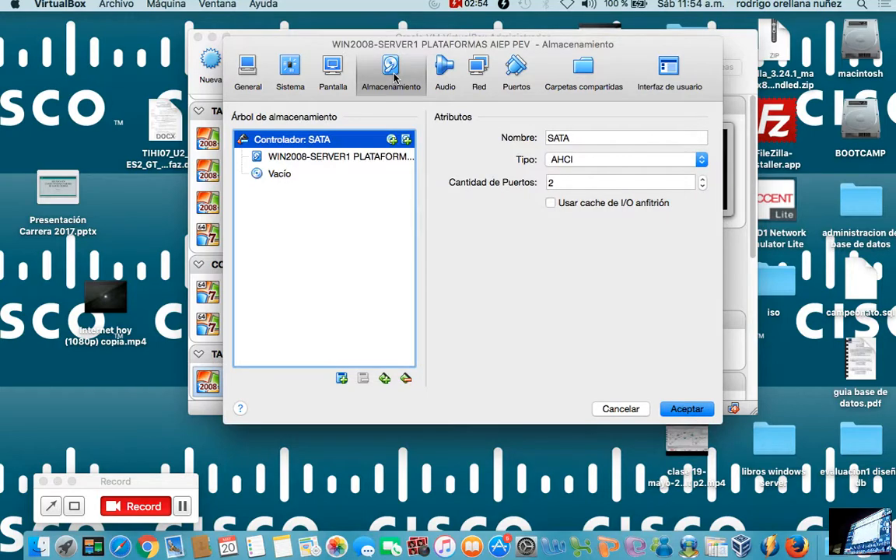
pyautogui.click(307, 172)
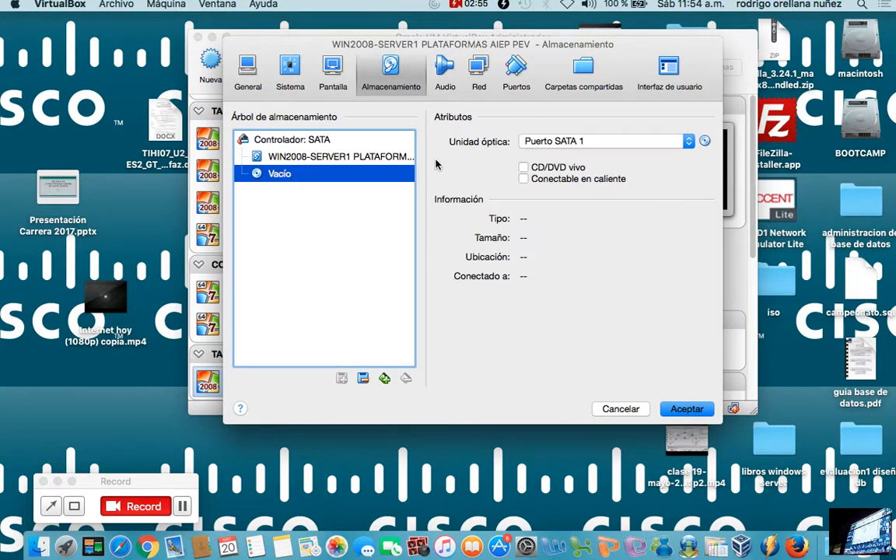
pyautogui.click(705, 141)
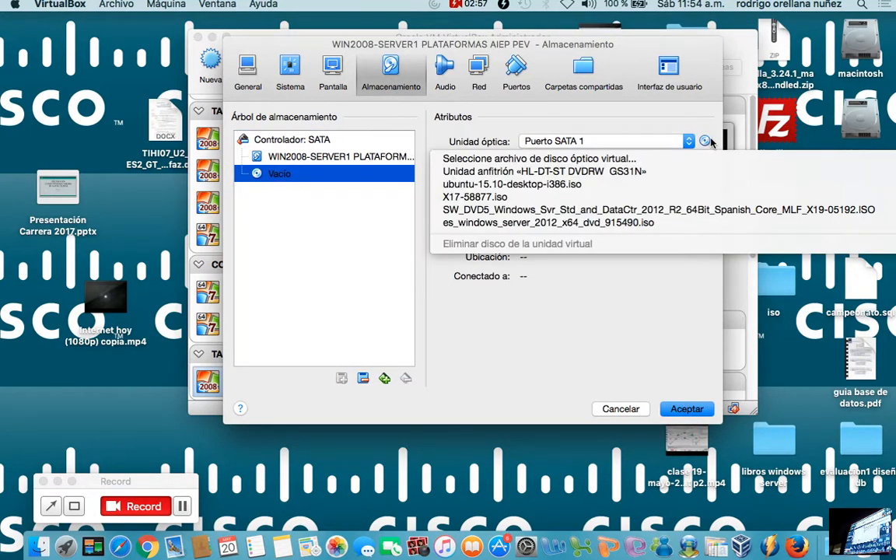
pyautogui.click(623, 161)
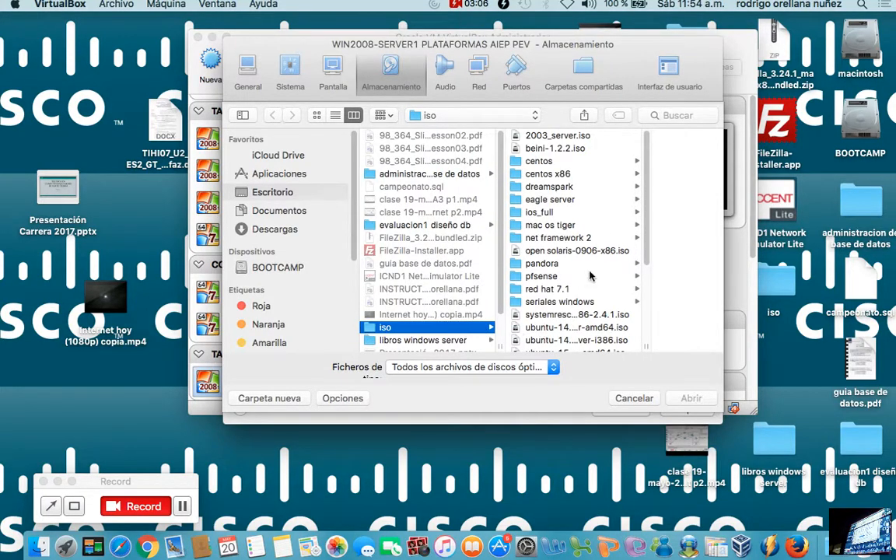
pyautogui.scroll(-5, 592, 249)
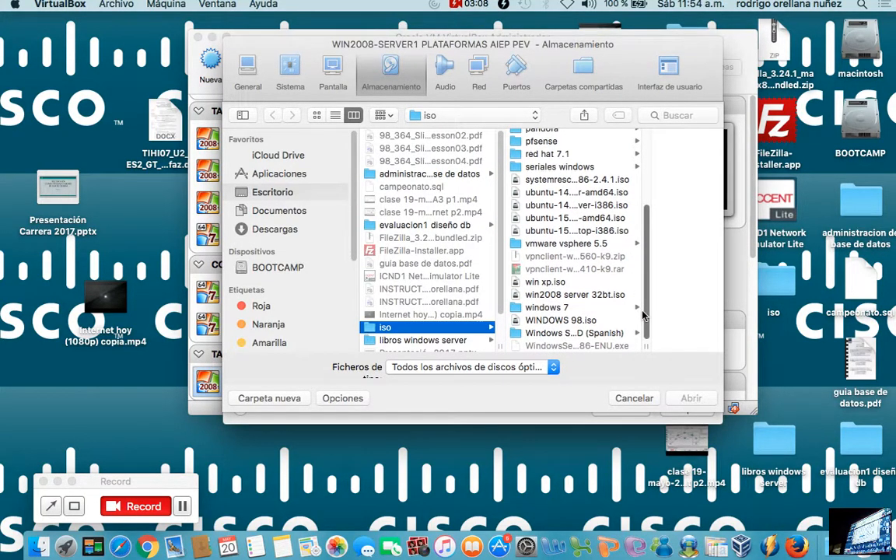
pyautogui.click(612, 294)
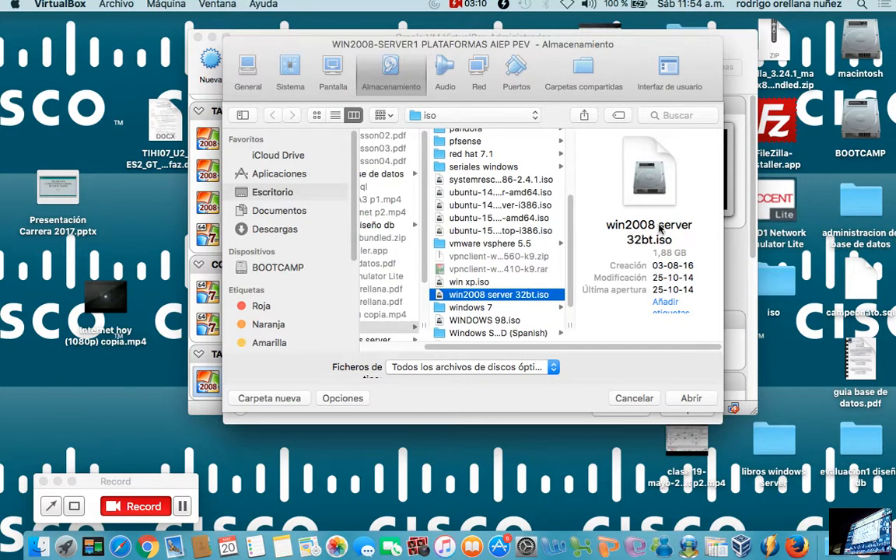
pyautogui.click(691, 398)
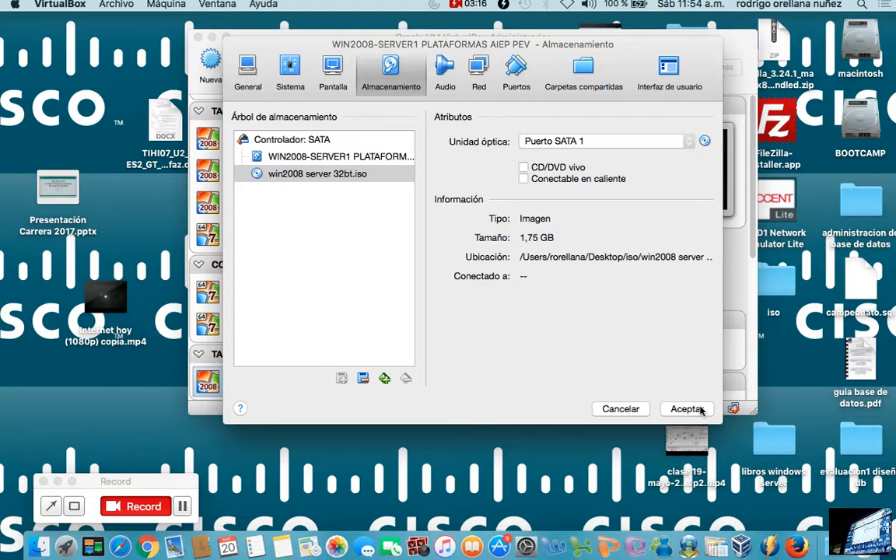
# Start adding a second hard disk to the SATA controller as a new dynamically allocated VDI of 20,00 GB.
pyautogui.click(359, 160)
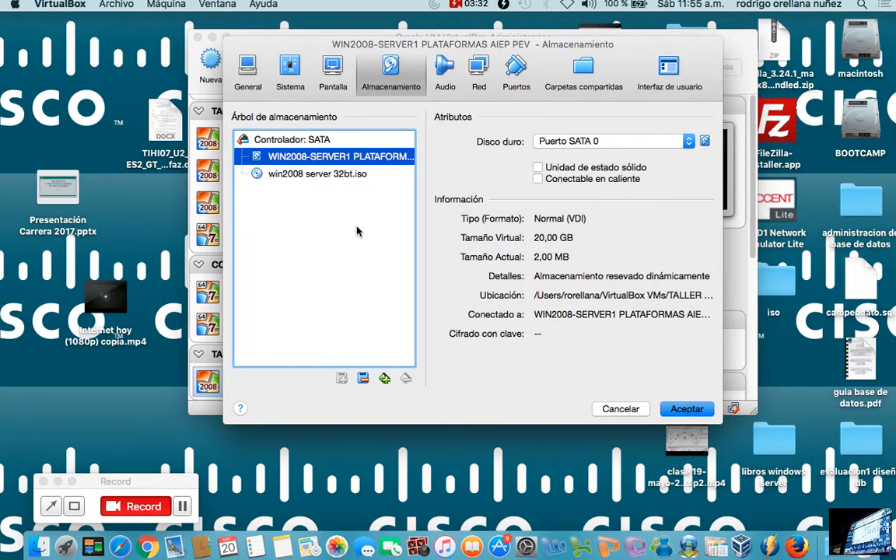
pyautogui.doubleClick(323, 141)
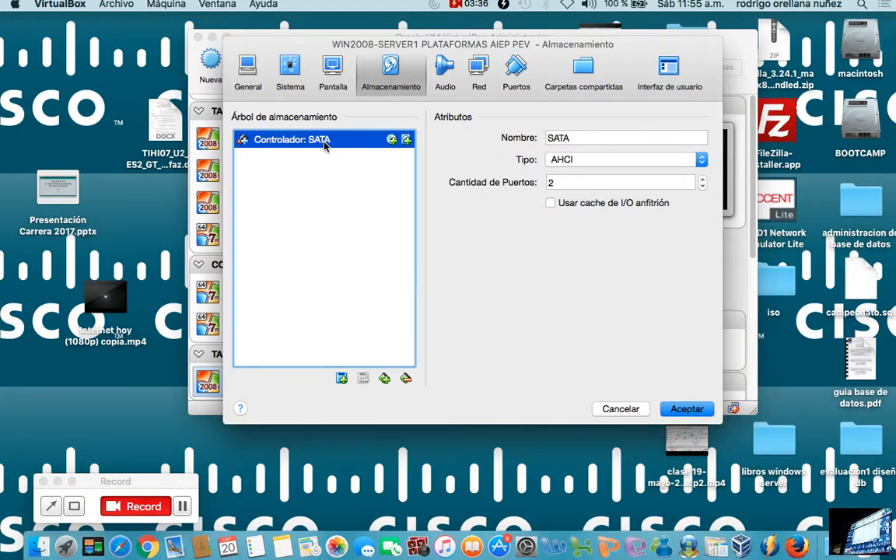
pyautogui.doubleClick(294, 138)
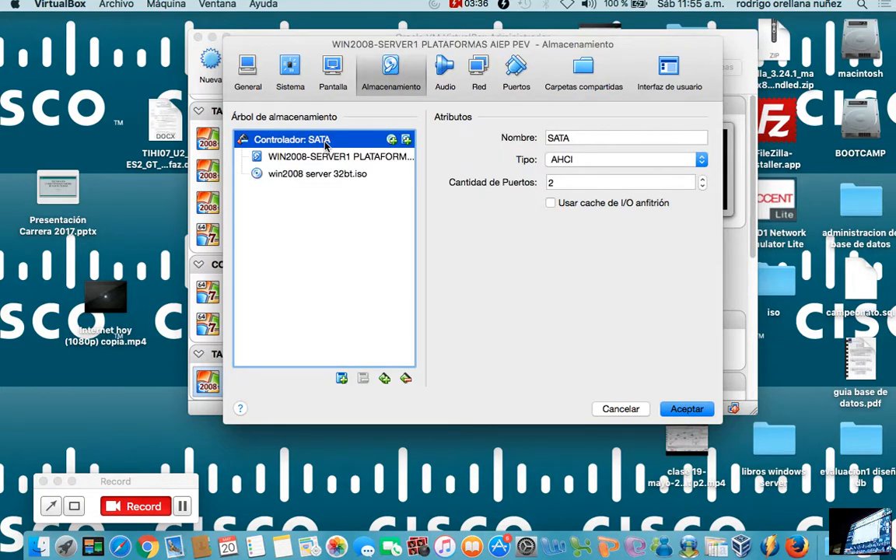
pyautogui.click(407, 141)
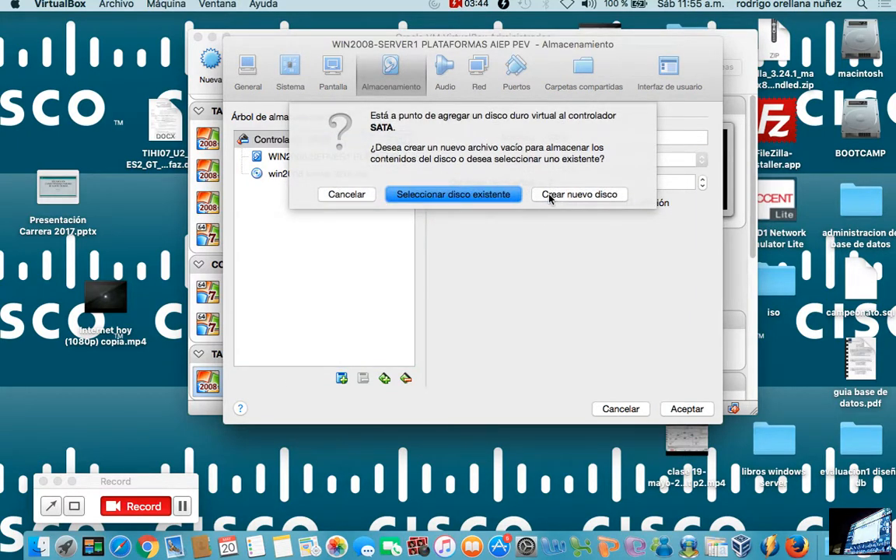
pyautogui.click(549, 194)
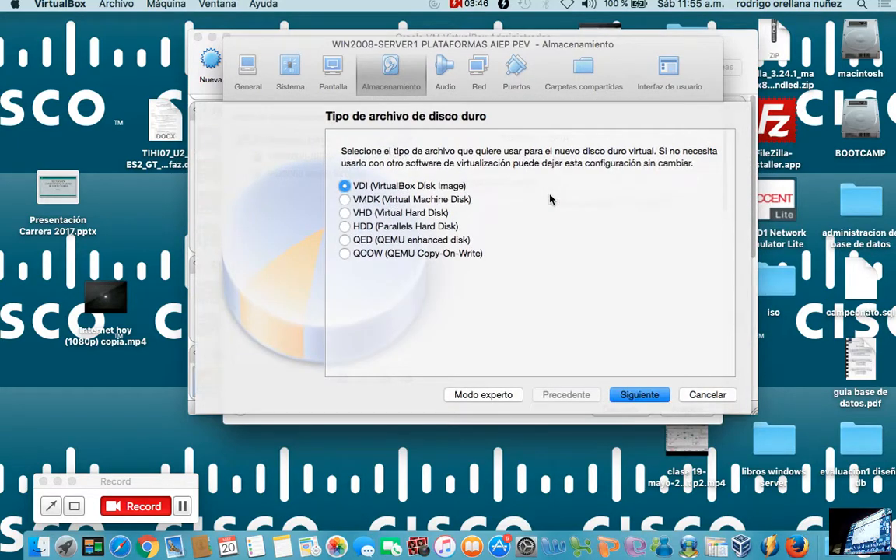
pyautogui.click(640, 394)
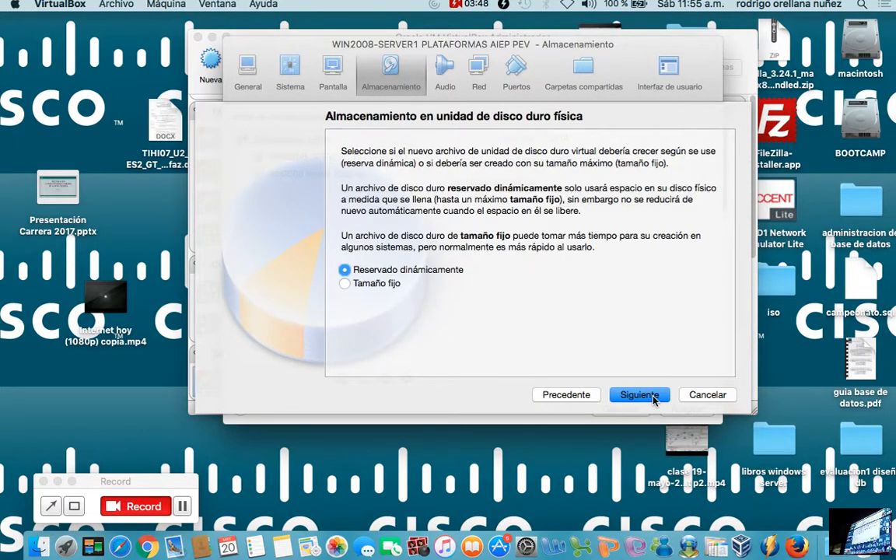
pyautogui.click(640, 394)
pyautogui.click(679, 251)
pyautogui.press('BackSpace')
pyautogui.write('0')
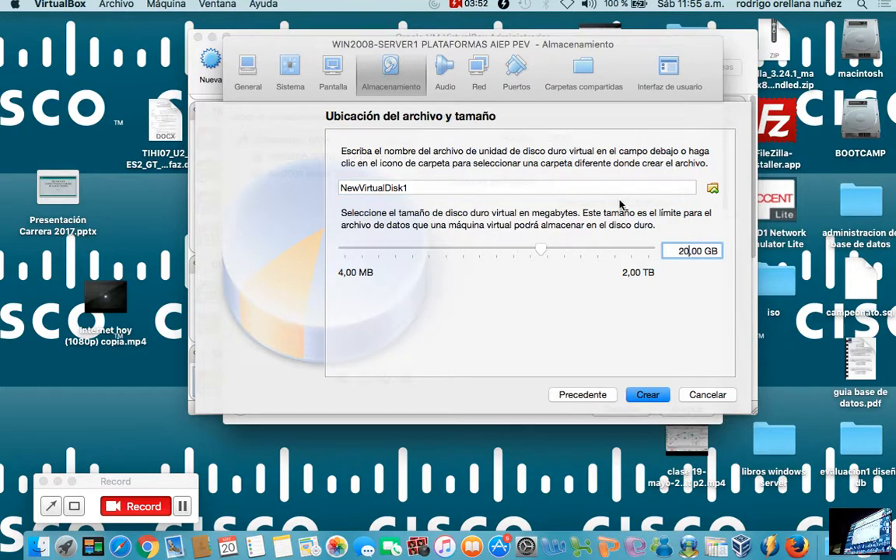
# Name the additional virtual disk file raid1 and create it.
pyautogui.moveTo(474, 189); pyautogui.dragTo(295, 198)
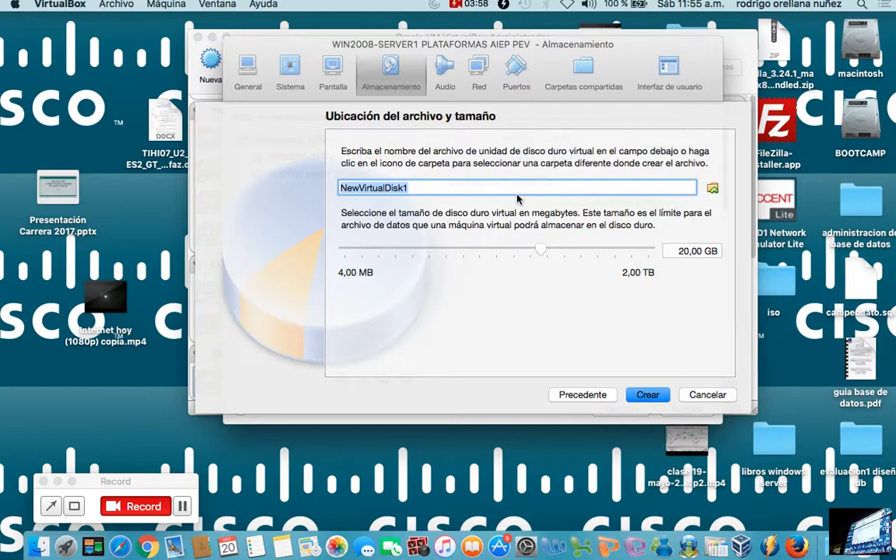
pyautogui.write('r')
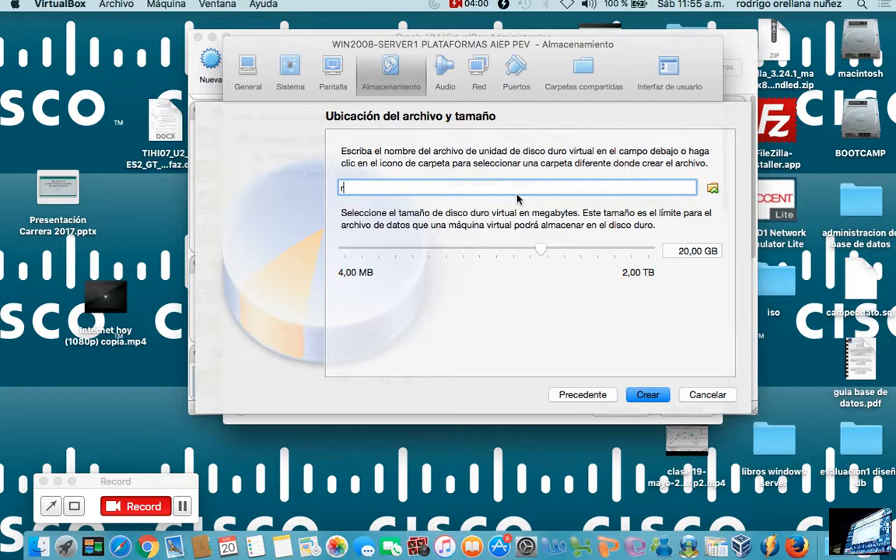
pyautogui.write('aid1')
pyautogui.click(648, 395)
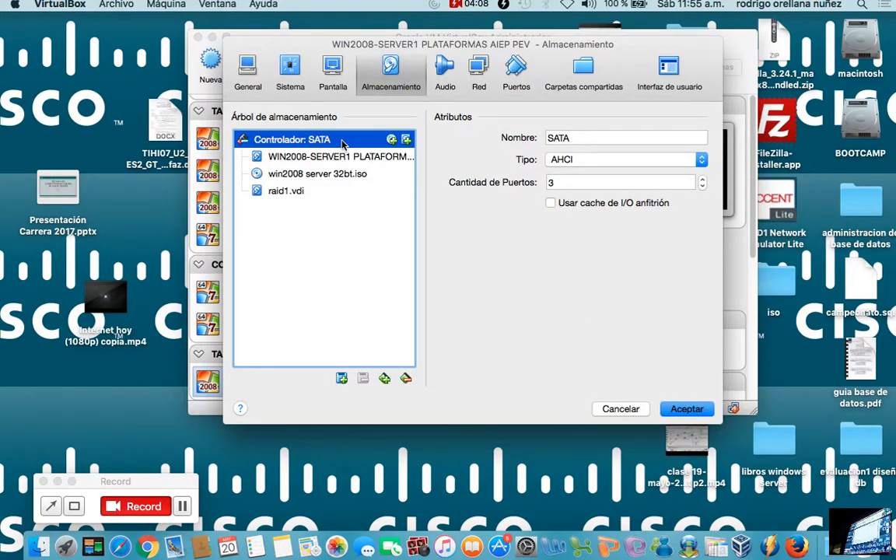
# Review the attributes of the disks and ISO image attached to the SATA controller, and save the machine's settings.
pyautogui.click(337, 158)
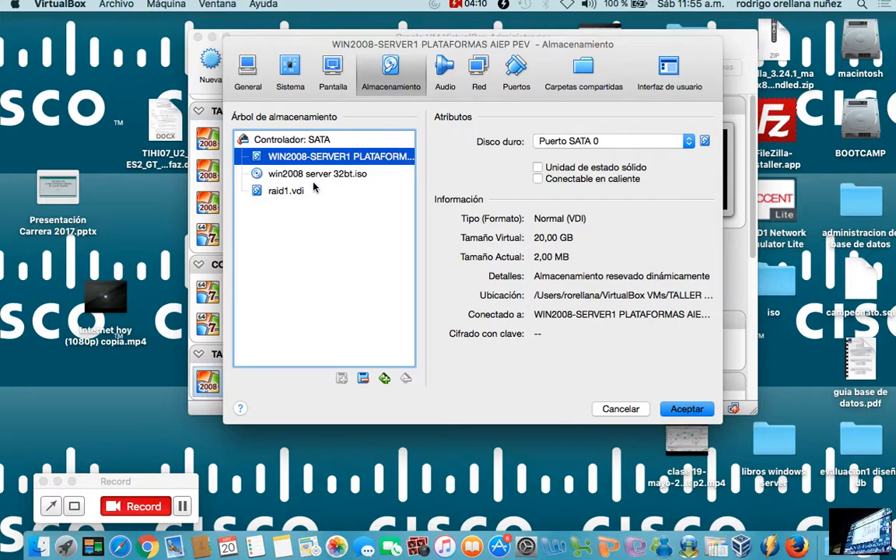
pyautogui.click(305, 191)
pyautogui.click(293, 154)
pyautogui.click(334, 175)
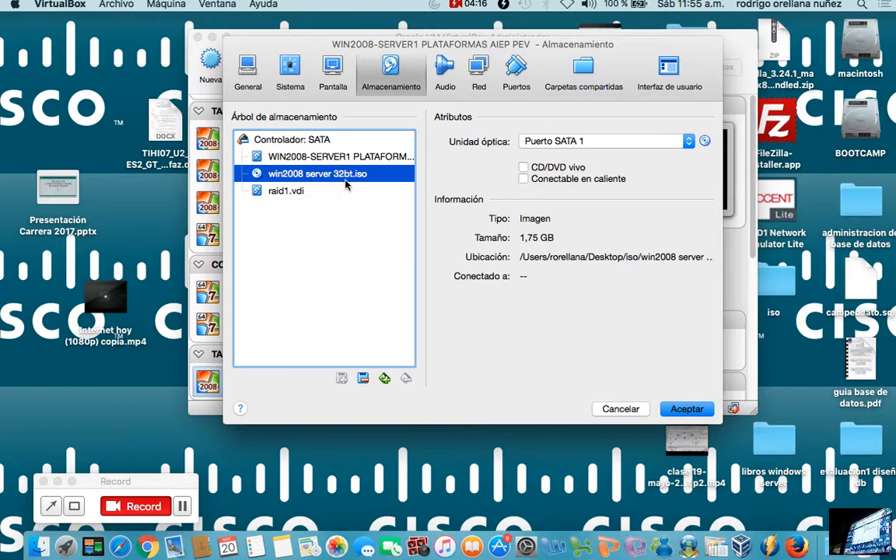
pyautogui.click(684, 409)
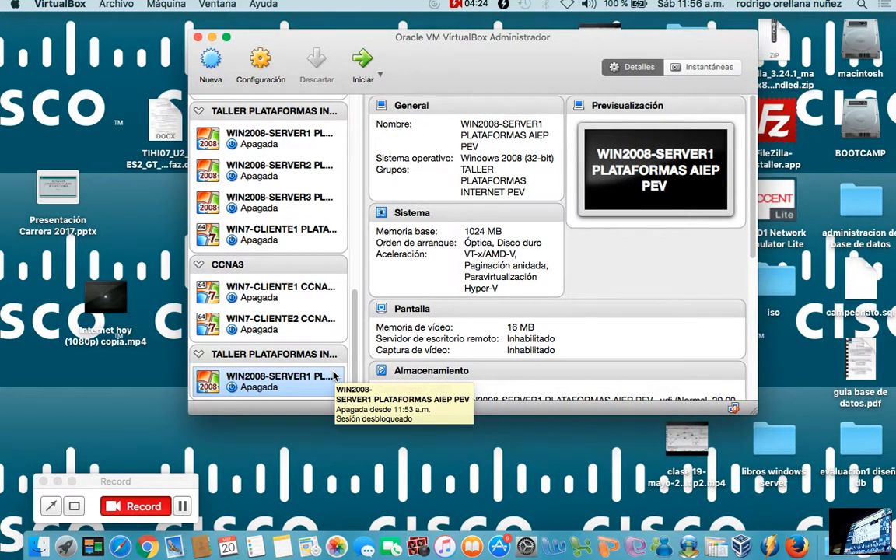
pyautogui.scroll(-1, 354, 381)
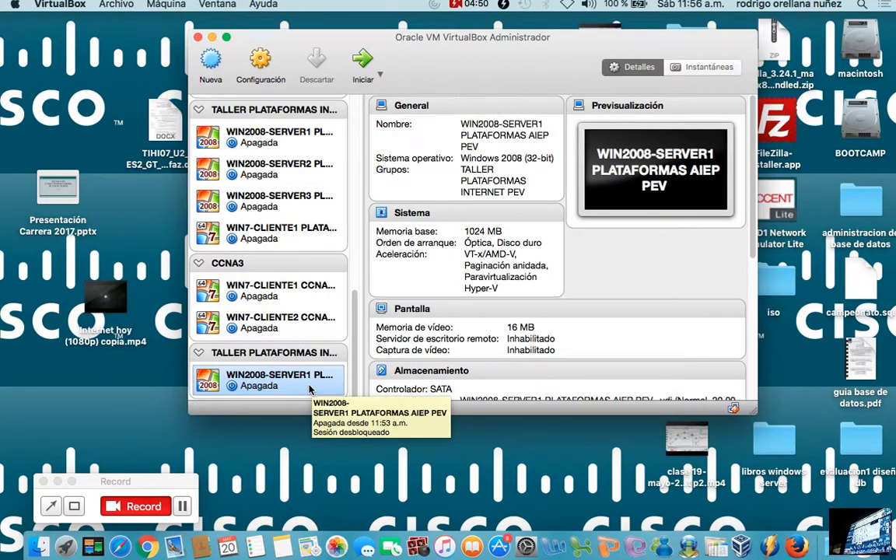
pyautogui.rightClick(319, 387)
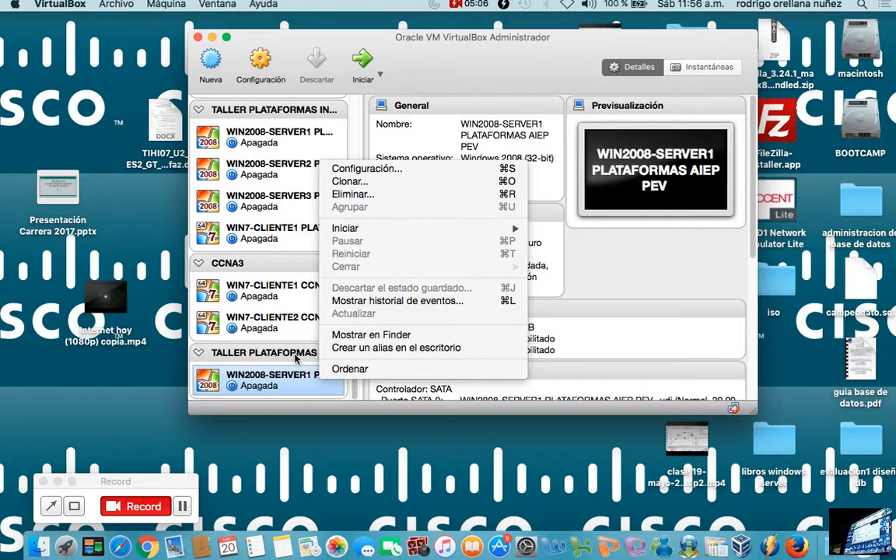
pyautogui.click(292, 374)
pyautogui.rightClick(282, 388)
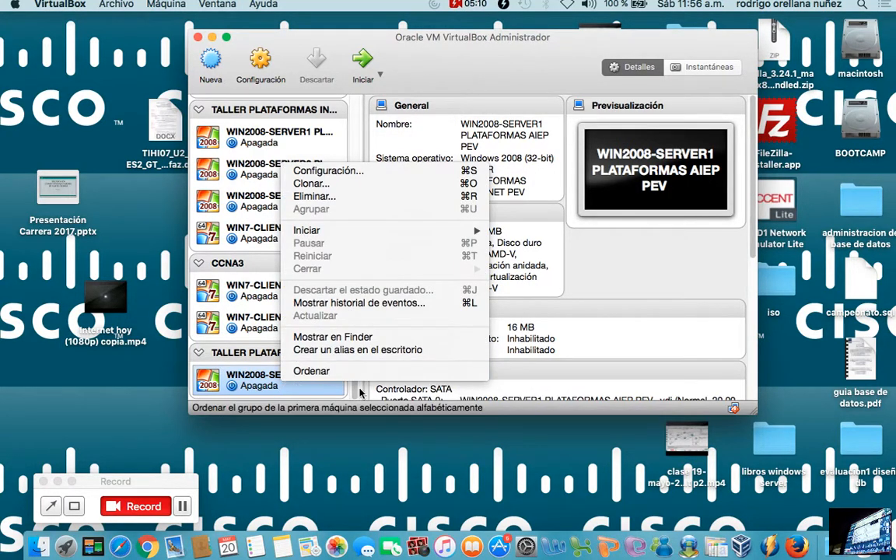
pyautogui.click(517, 393)
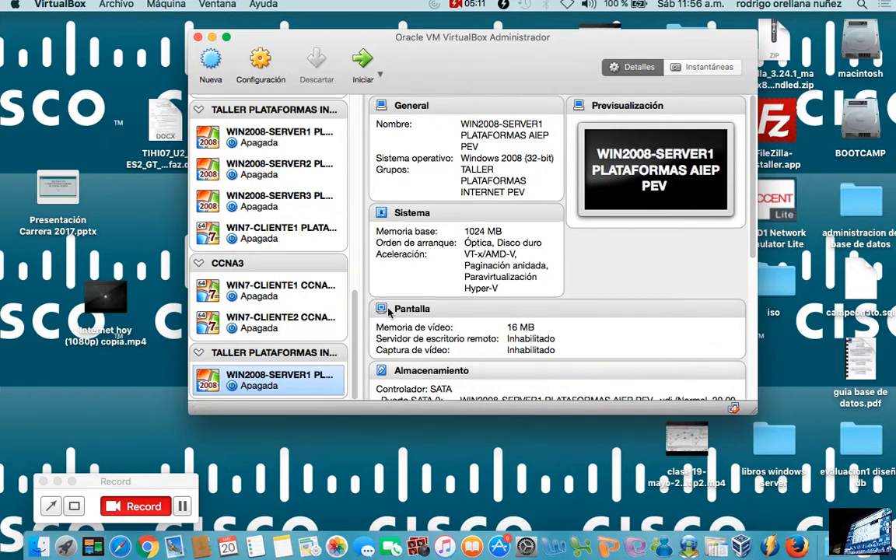
# Start a new virtual machine named WIN2008-SERVER2 PLATAFORMAS AIEP PEV, with Microsoft Windows as type and Windows 2008 (32-bit) as version.
pyautogui.click(216, 58)
pyautogui.rightClick(466, 203)
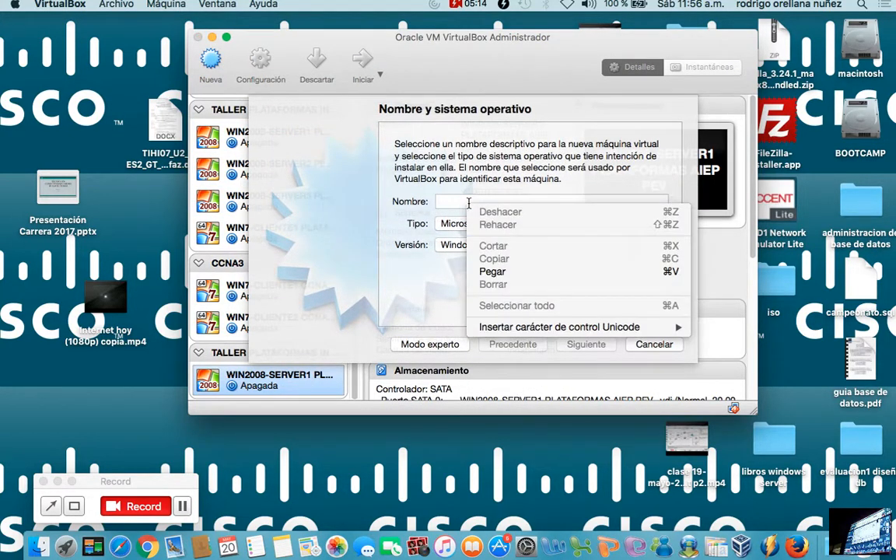
pyautogui.click(520, 271)
pyautogui.click(543, 202)
pyautogui.press('BackSpace')
pyautogui.write('2008-SERVER2 PLATAFORMAS AIEPPEV')
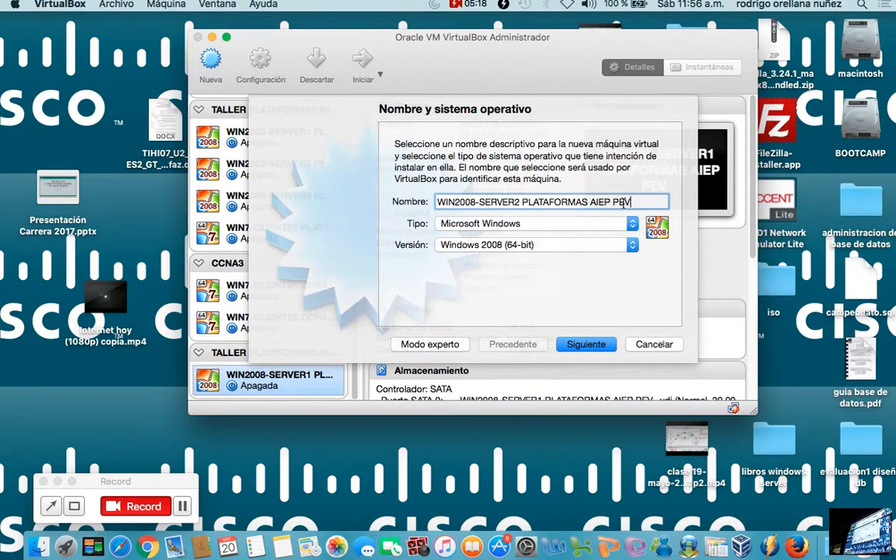
pyautogui.click(518, 246)
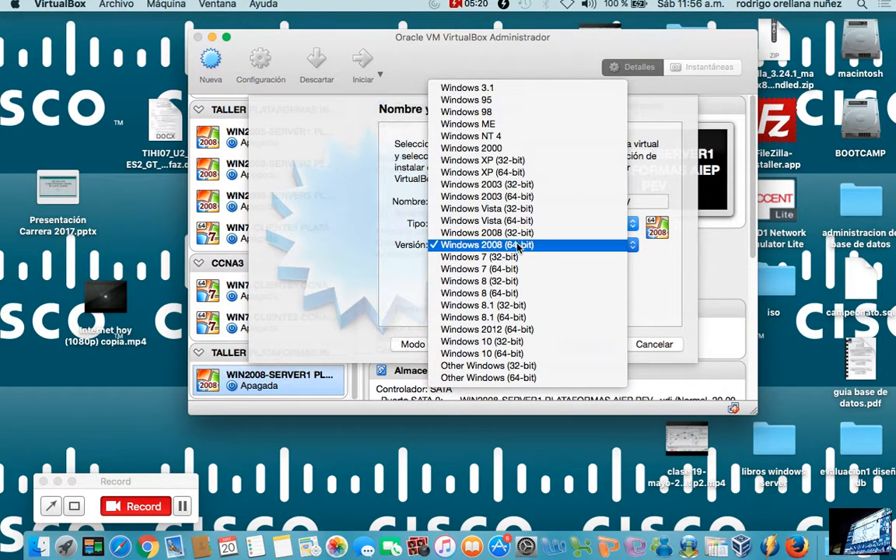
pyautogui.click(520, 234)
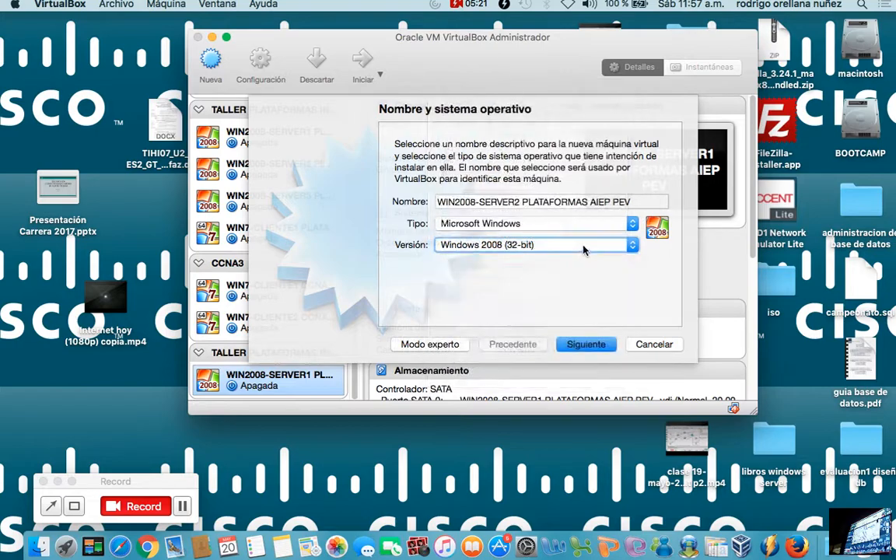
pyautogui.click(586, 345)
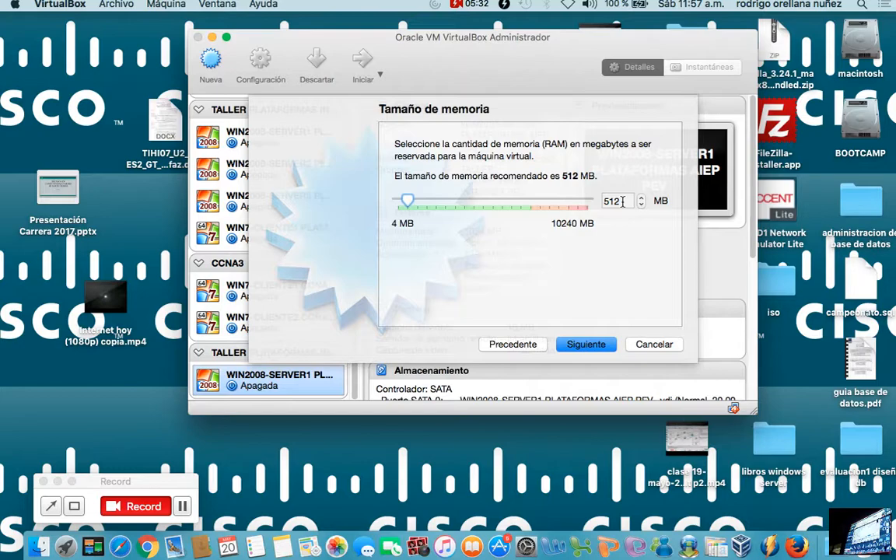
# Keep 512 MB of memory and create a new dynamically allocated VDI disk of 20,00 GB for the machine, keeping the proposed file name.
pyautogui.click(605, 350)
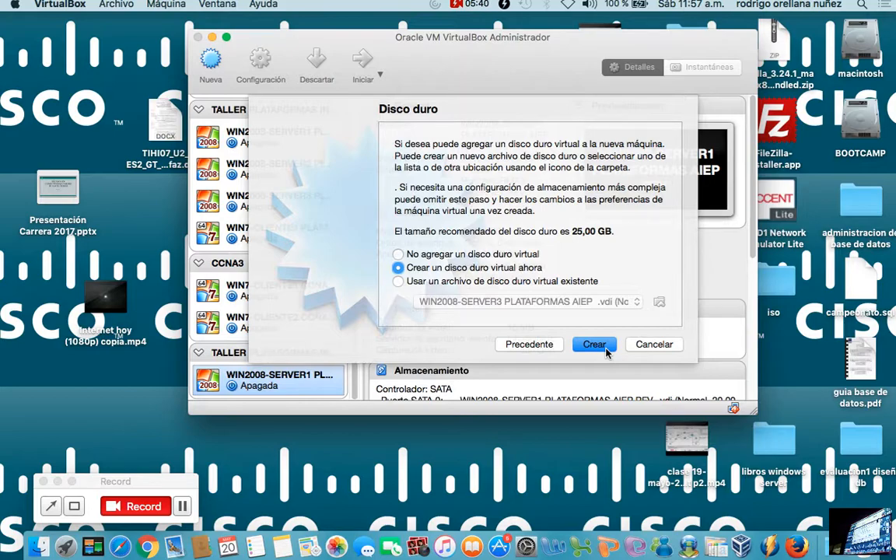
pyautogui.click(606, 350)
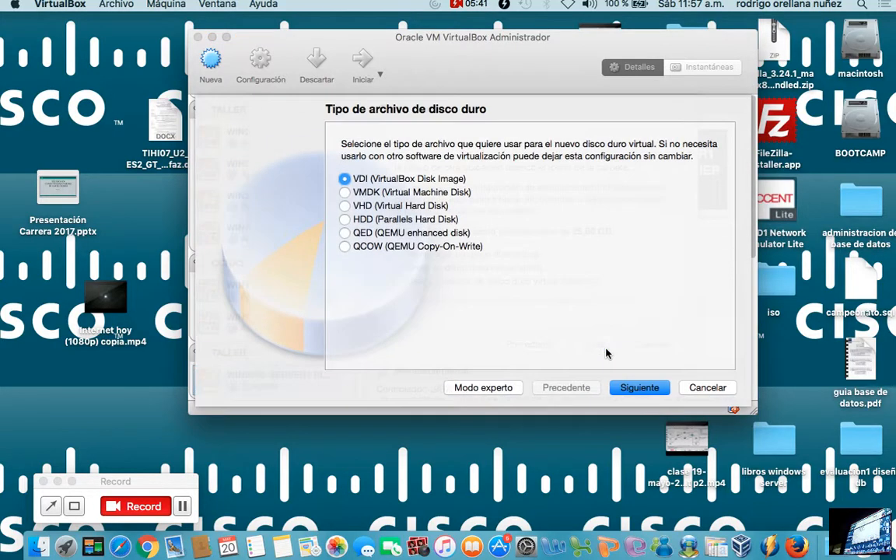
pyautogui.click(638, 387)
pyautogui.click(638, 391)
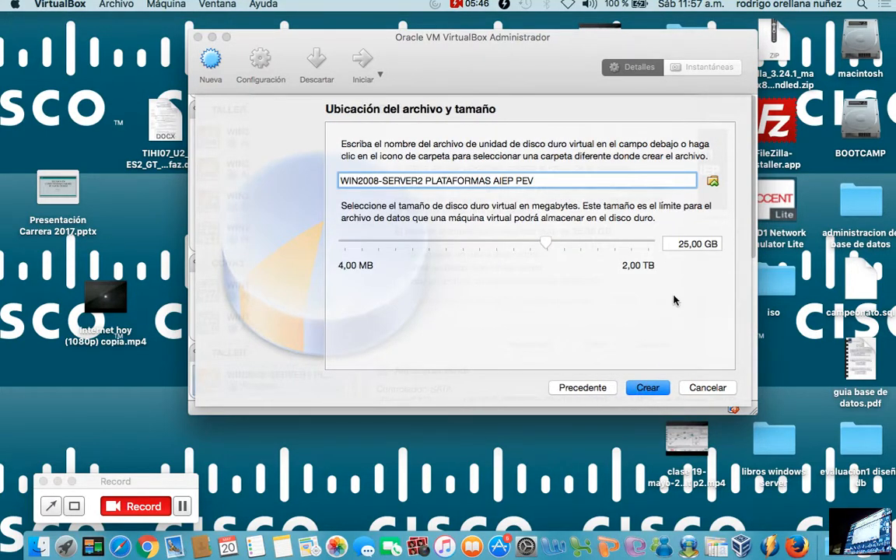
pyautogui.click(687, 243)
pyautogui.press('BackSpace')
pyautogui.write('0')
pyautogui.click(657, 388)
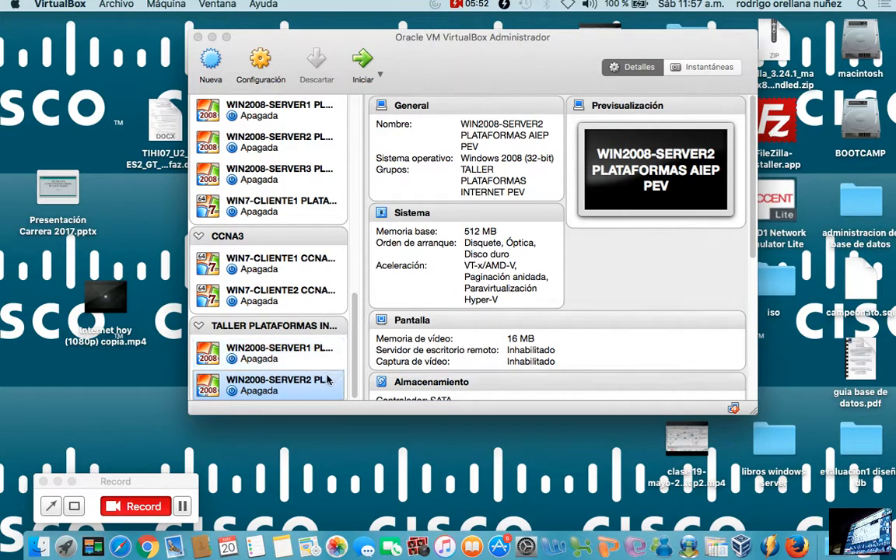
# In the settings of WIN2008-SERVER2 PLATAFORMAS AIEP PEV, disable floppy booting and order the boot devices as Óptica, Disco duro, Disquete.
pyautogui.click(319, 387)
pyautogui.rightClick(319, 387)
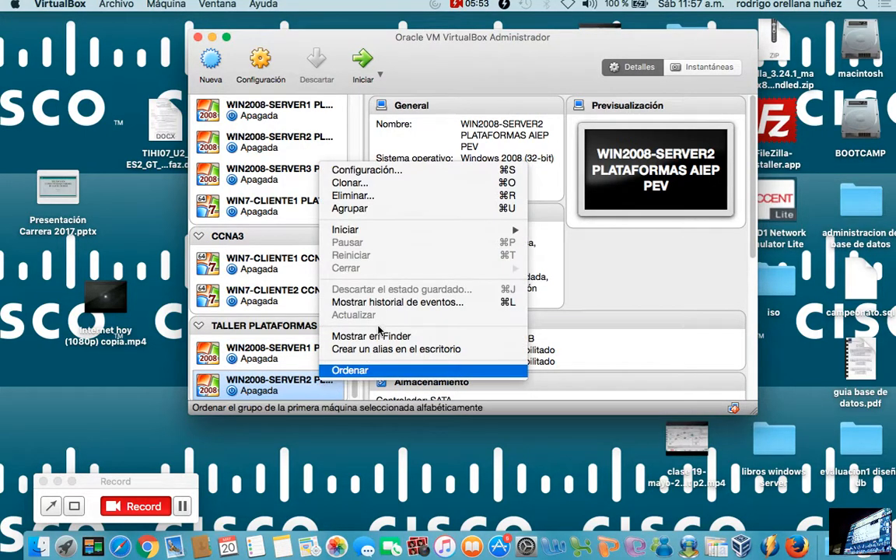
pyautogui.click(389, 178)
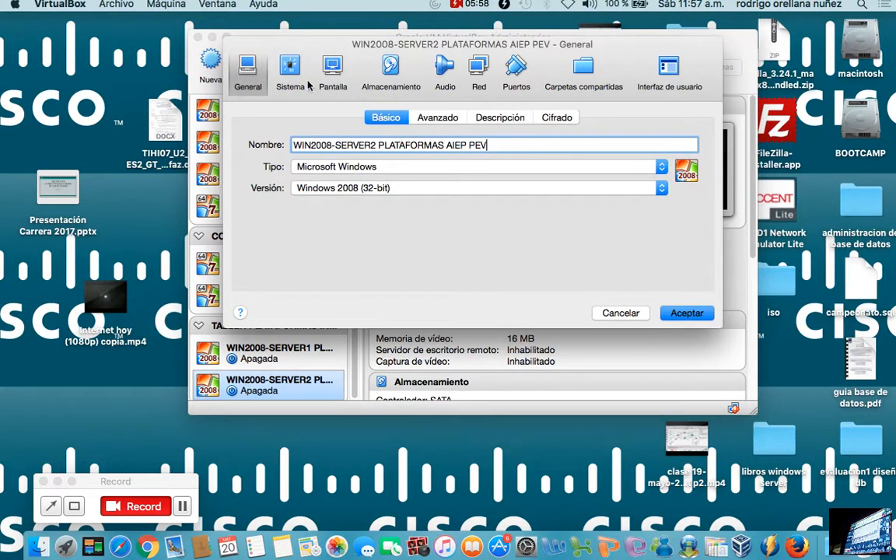
pyautogui.click(306, 84)
pyautogui.click(382, 187)
pyautogui.click(406, 199)
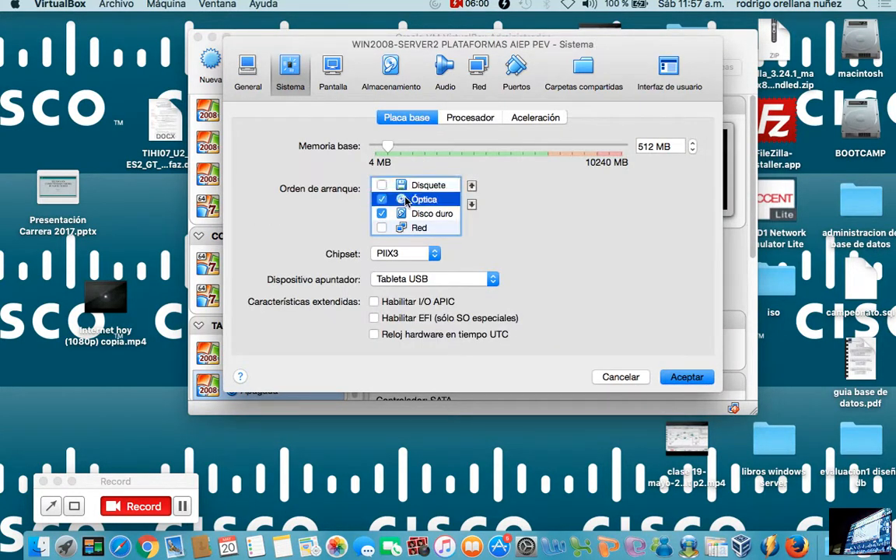
pyautogui.click(471, 187)
pyautogui.click(430, 213)
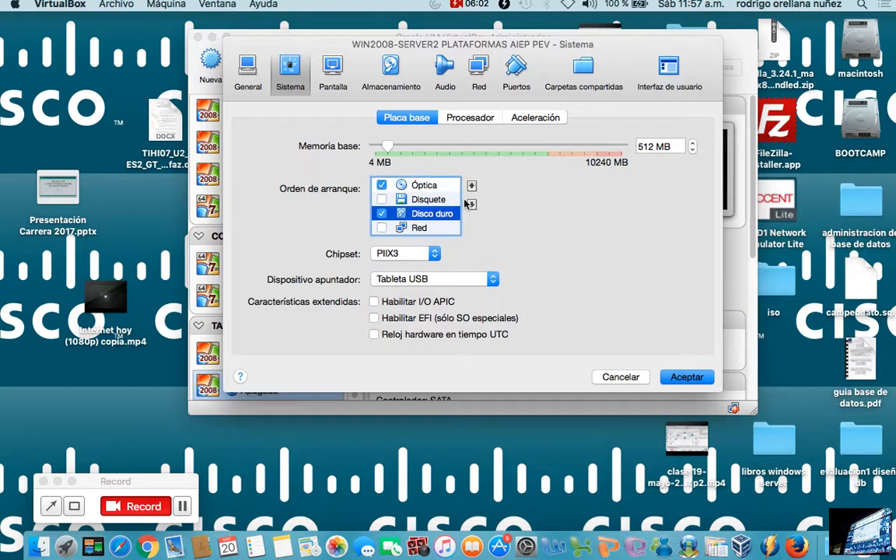
pyautogui.click(472, 186)
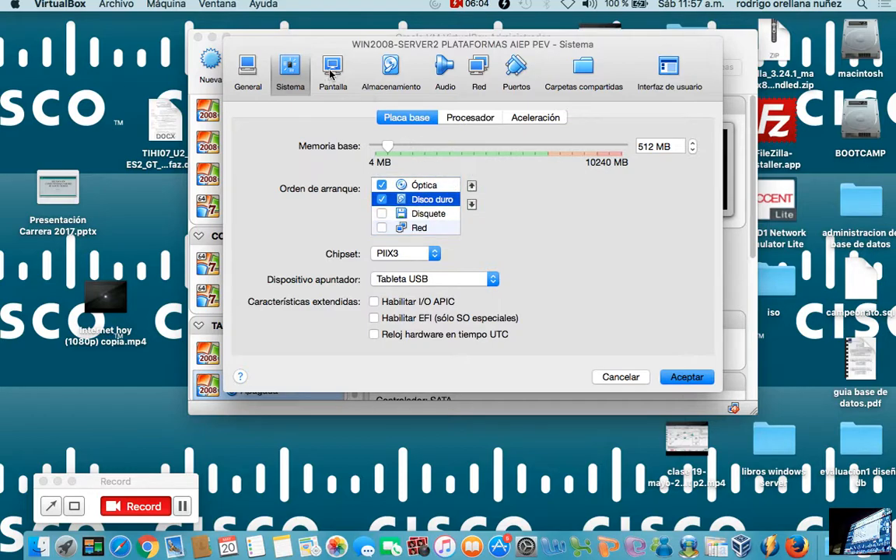
# Show the advanced options of network adapter 1, and load win2008 server 32bt.iso into the empty optical drive.
pyautogui.click(478, 72)
pyautogui.click(334, 207)
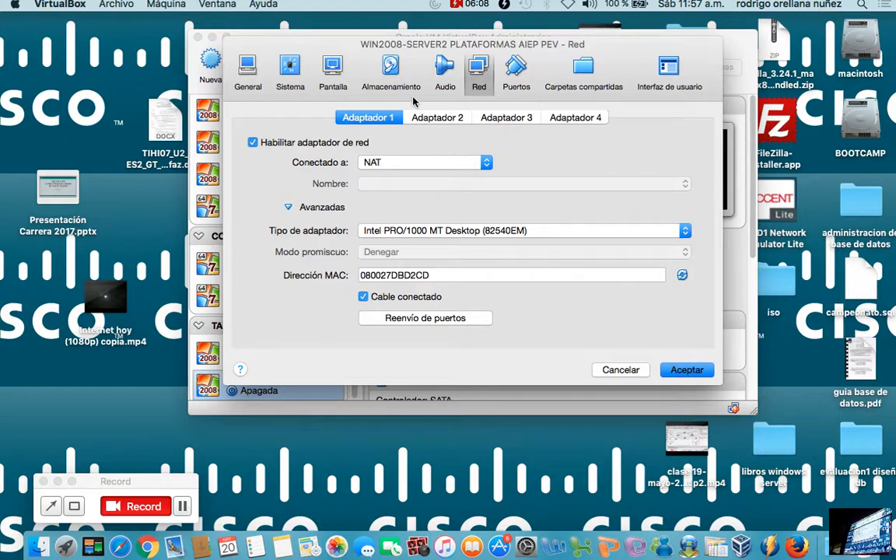
pyautogui.click(381, 68)
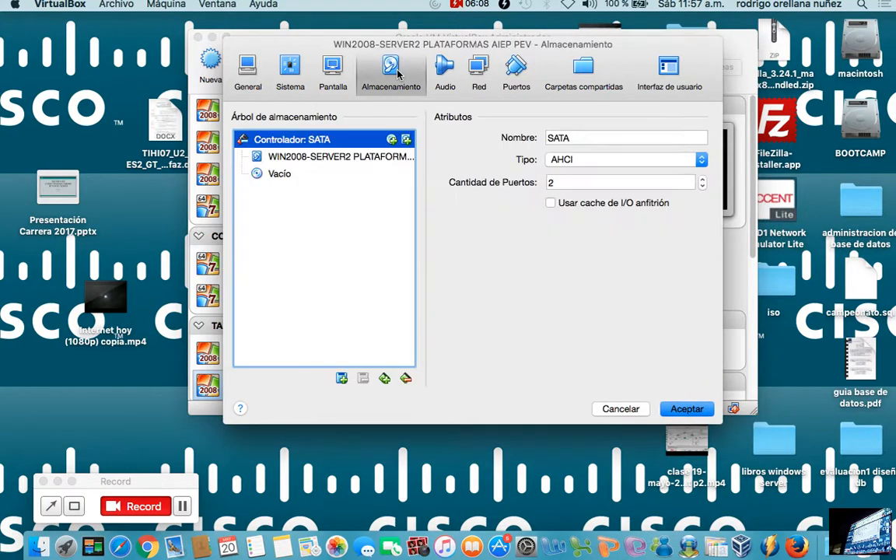
pyautogui.click(332, 172)
pyautogui.click(706, 141)
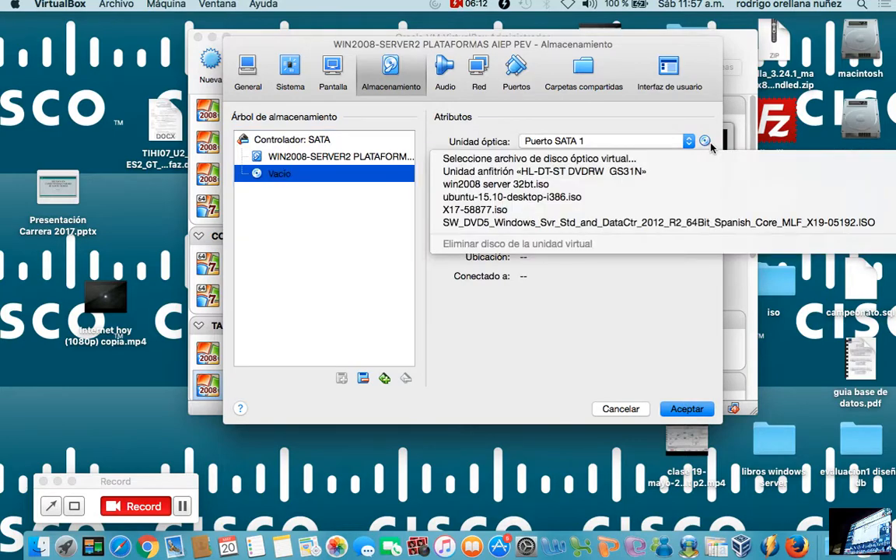
pyautogui.click(612, 187)
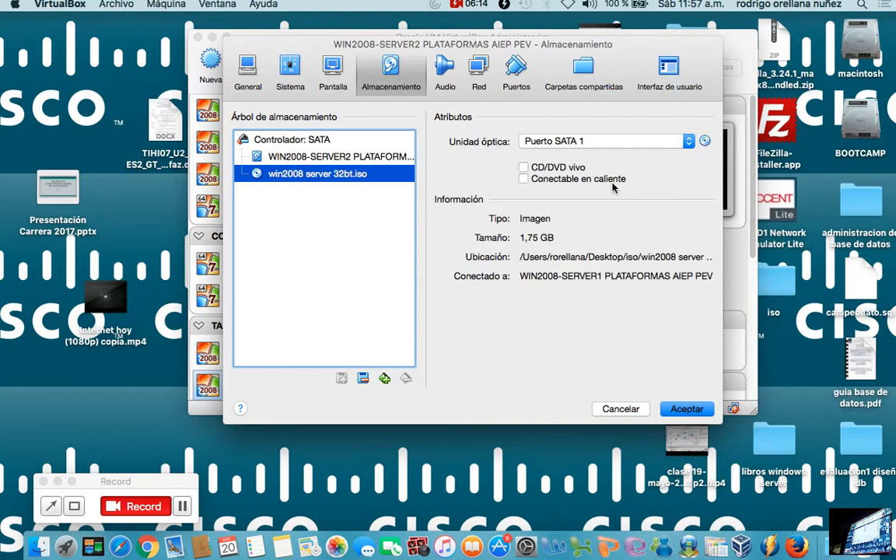
# Start adding a new hard disk to the SATA controller, keeping the proposed file type and dynamically allocated storage.
pyautogui.rightClick(341, 140)
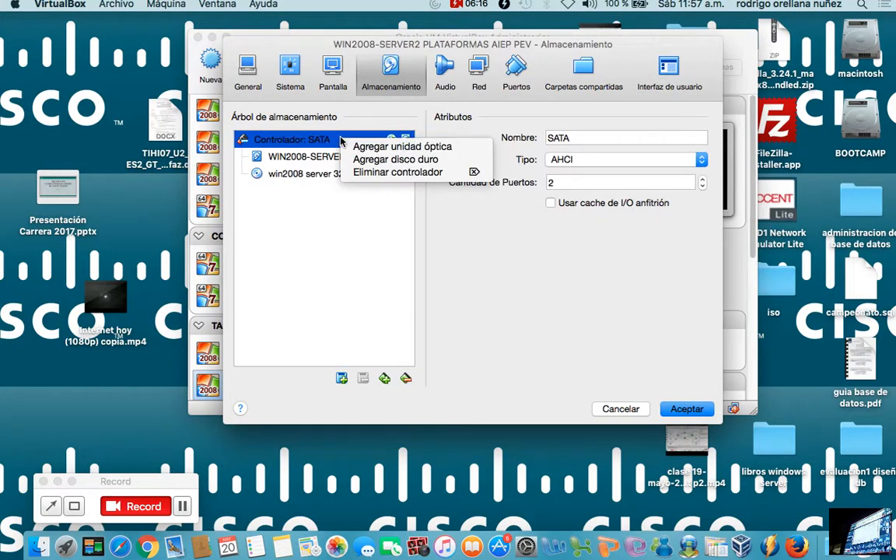
pyautogui.click(443, 227)
pyautogui.click(408, 144)
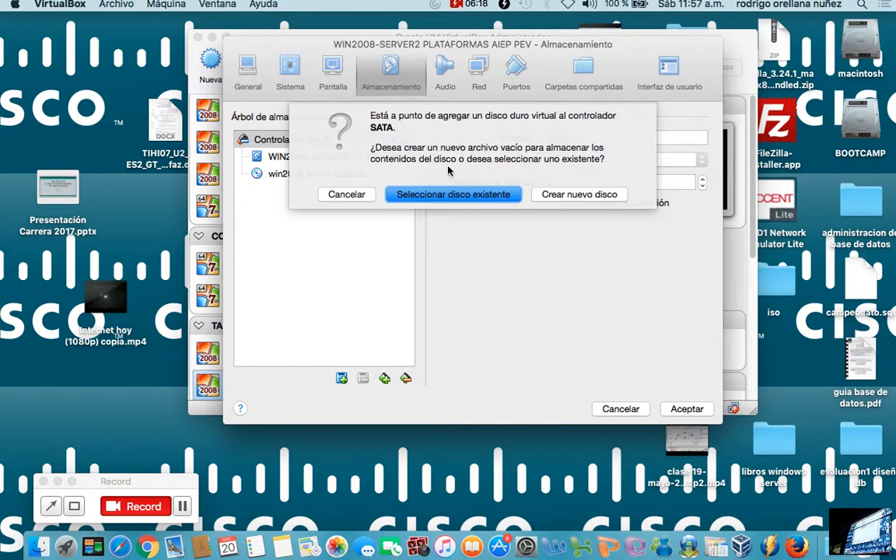
pyautogui.click(557, 196)
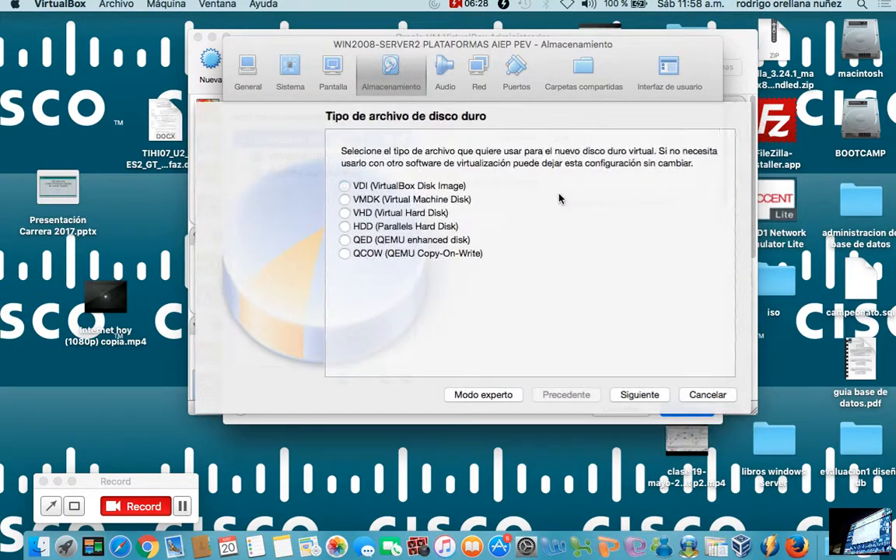
pyautogui.click(651, 397)
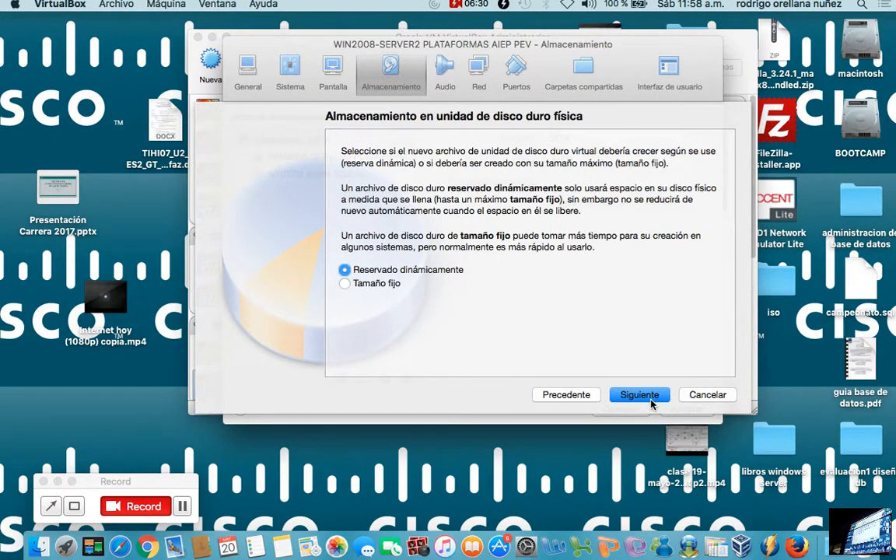
pyautogui.click(652, 397)
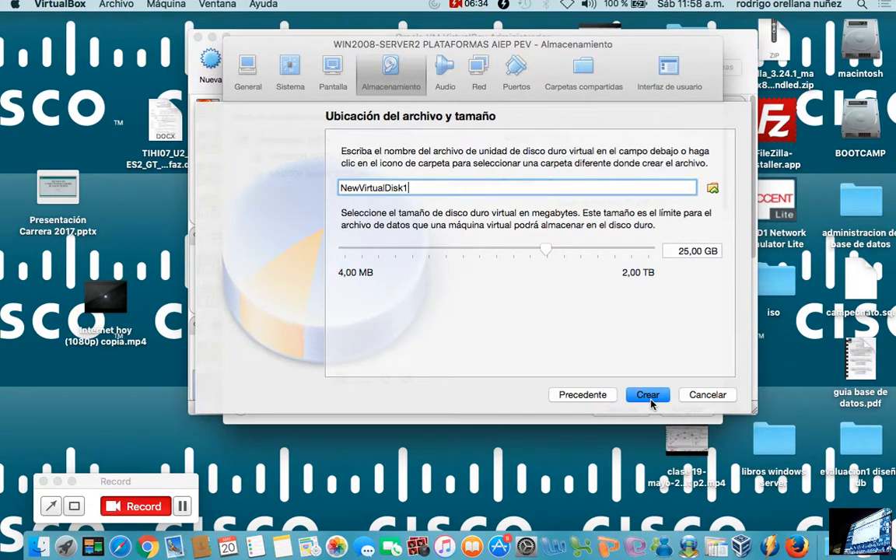
# Create the additional disk as raid2 with a size of 20,00 GB, and save the machine's settings.
pyautogui.moveTo(434, 186); pyautogui.dragTo(127, 184)
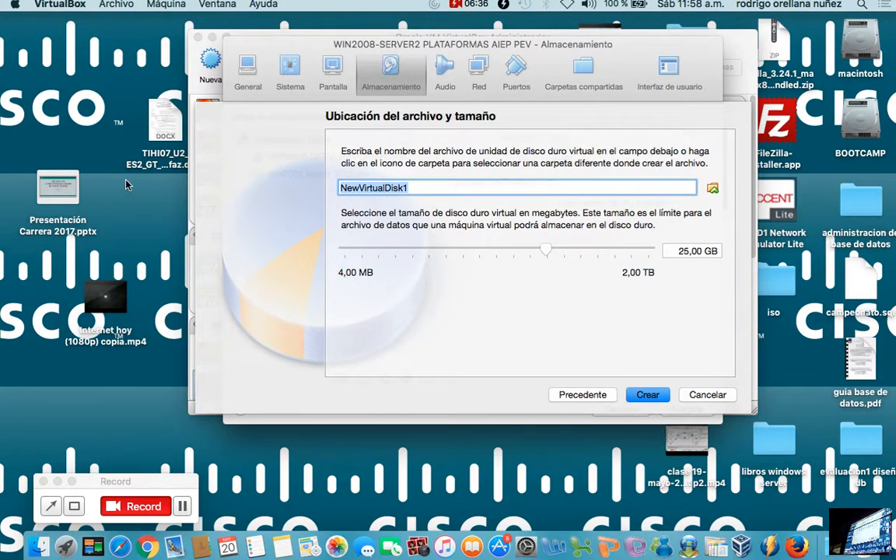
pyautogui.write('raid2')
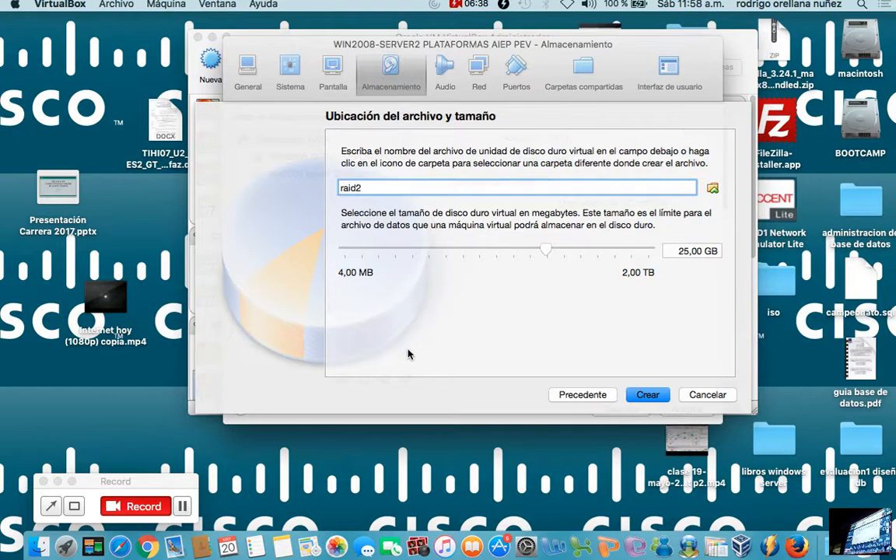
pyautogui.click(689, 250)
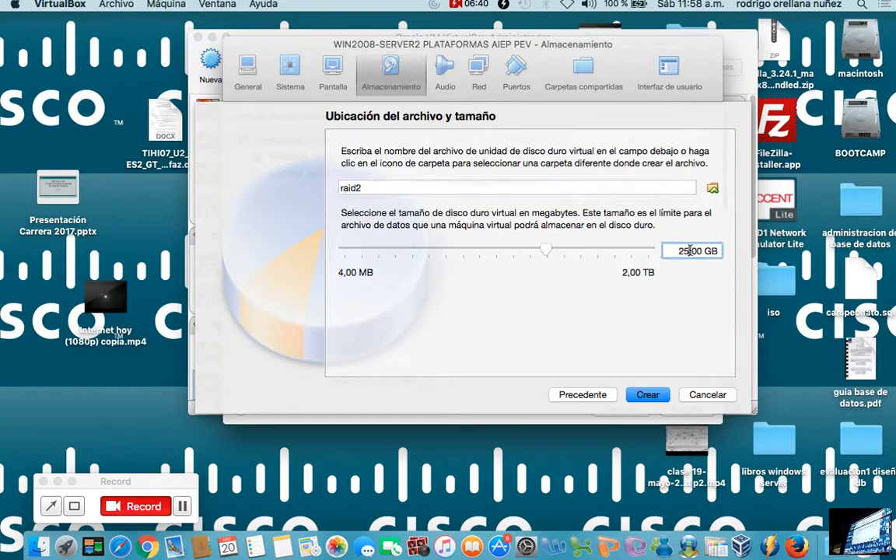
pyautogui.press('BackSpace')
pyautogui.write('0')
pyautogui.click(658, 397)
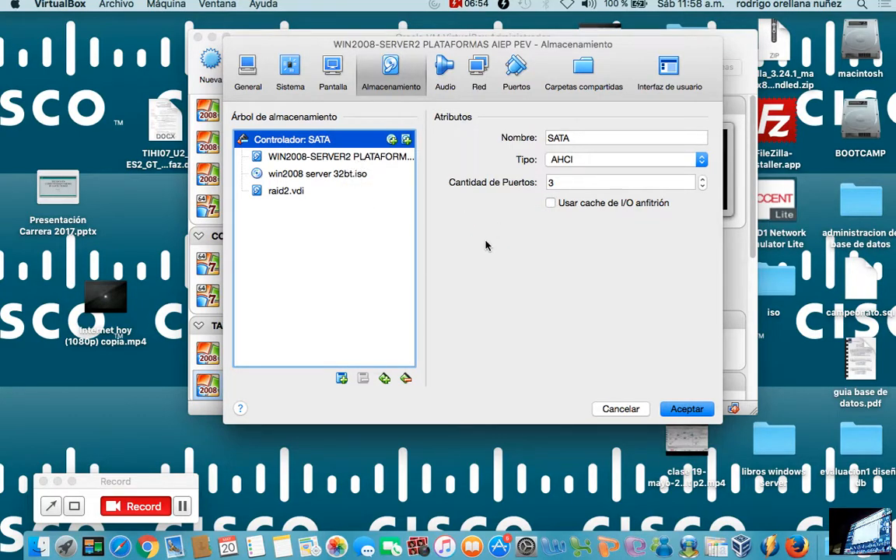
pyautogui.click(689, 409)
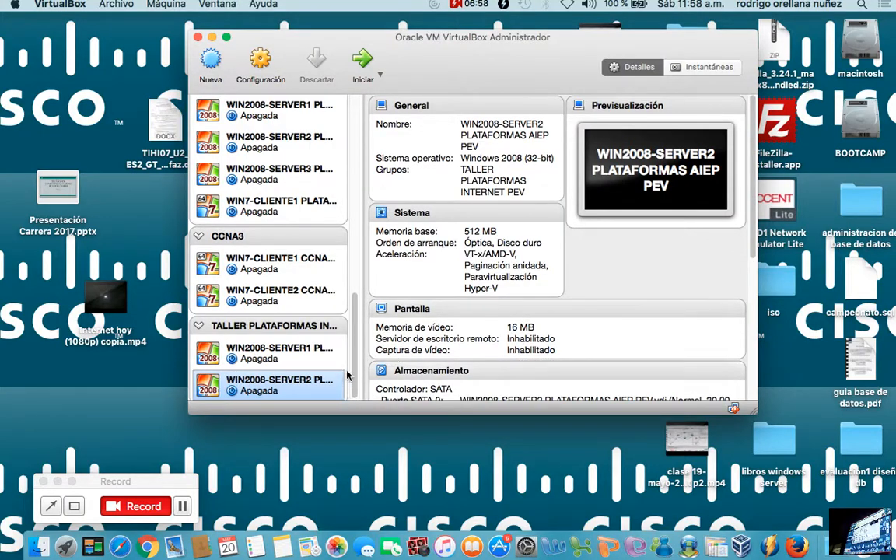
# Start the WIN2008-SERVER1 PLATAFORMAS AIEP PEV machine and dismiss the keyboard capture and mouse integration notices.
pyautogui.scroll(-1, 354, 360)
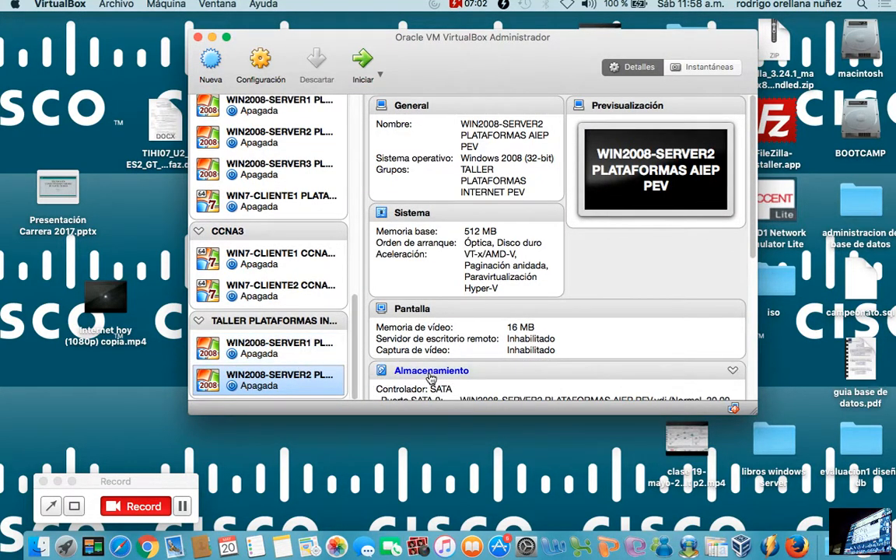
pyautogui.click(272, 348)
pyautogui.click(378, 73)
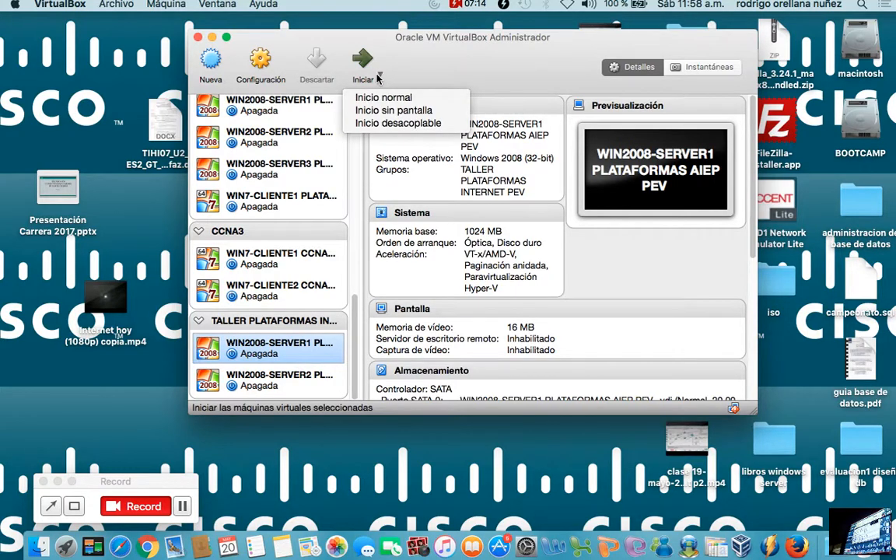
pyautogui.click(369, 64)
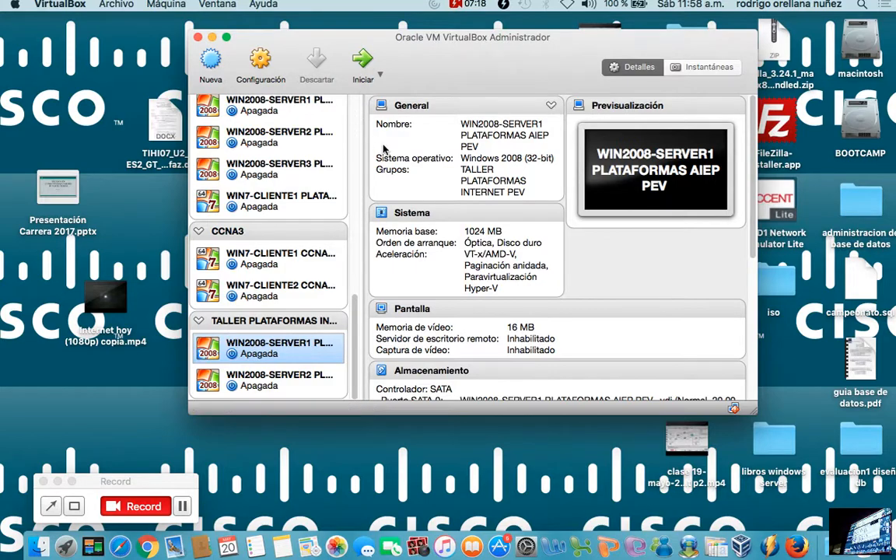
pyautogui.click(366, 66)
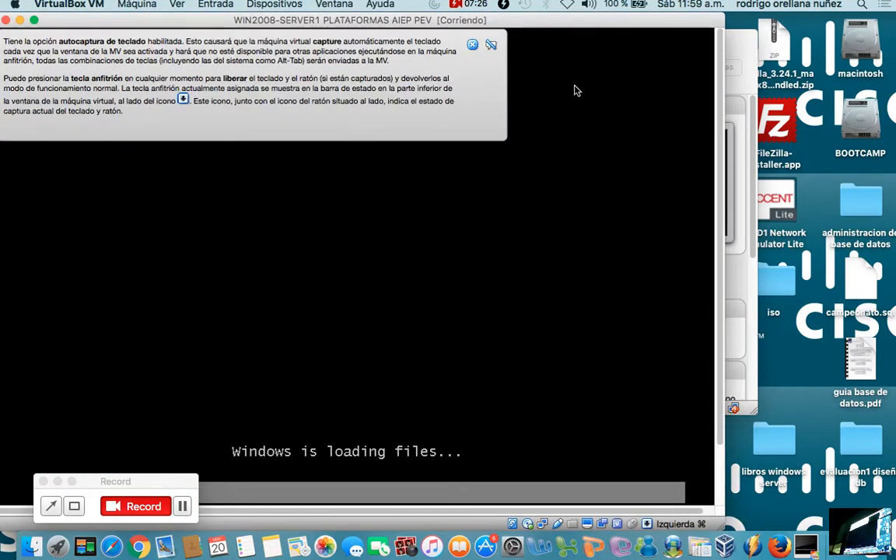
pyautogui.click(473, 45)
pyautogui.moveTo(481, 29); pyautogui.dragTo(595, 34)
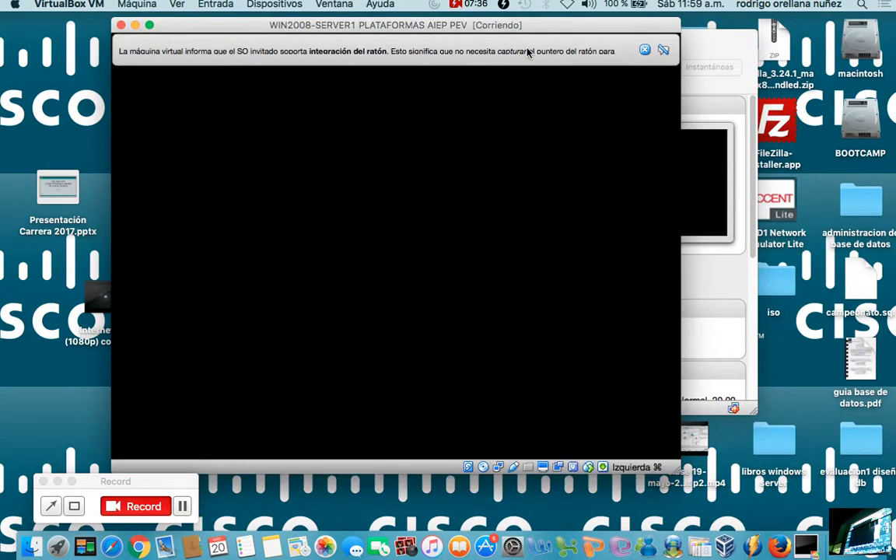
pyautogui.click(645, 51)
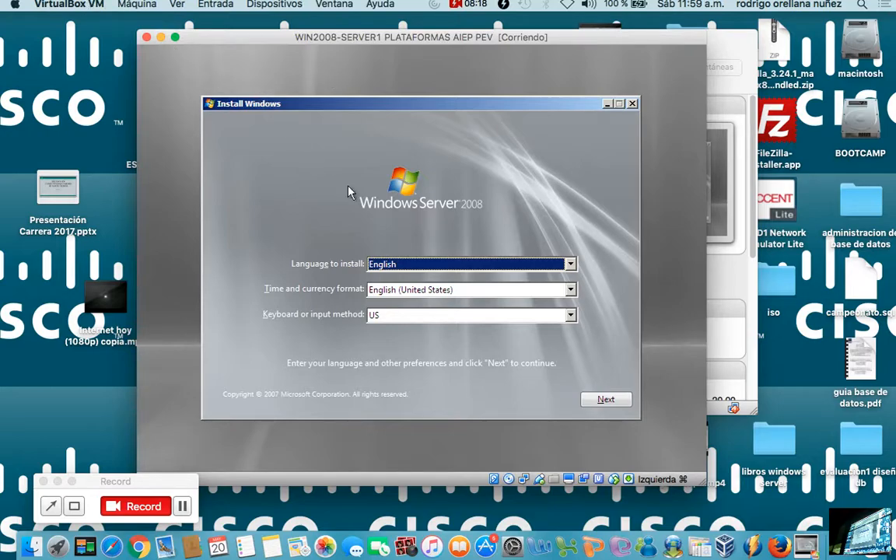
pyautogui.click(74, 506)
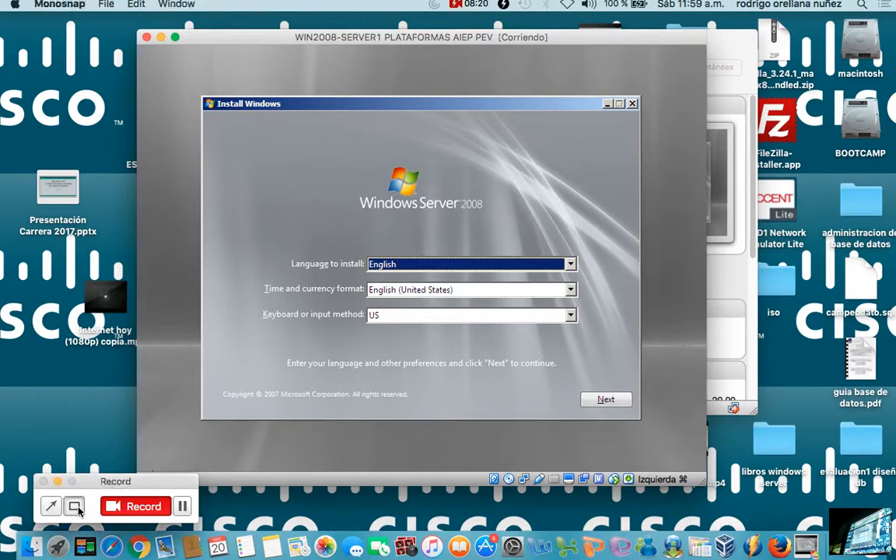
pyautogui.moveTo(301, 206); pyautogui.dragTo(631, 378)
pyautogui.click(622, 412)
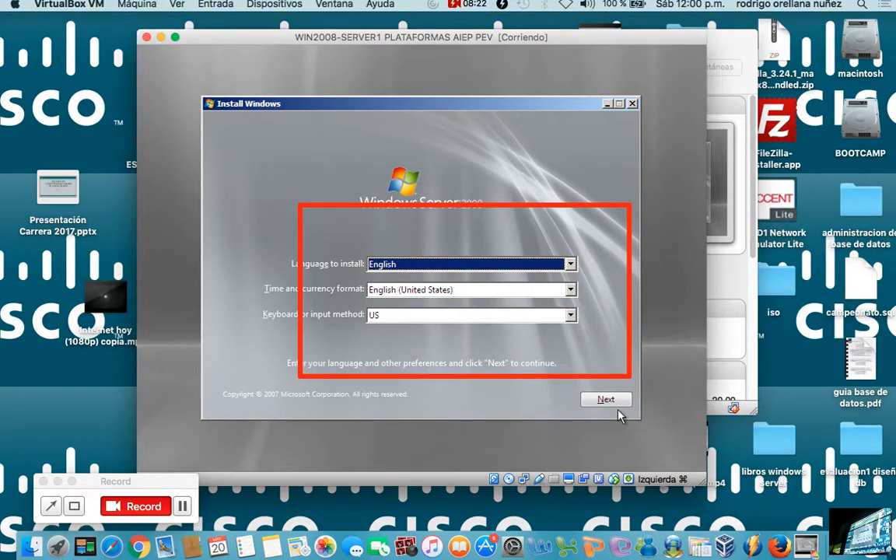
# Start the Windows Server 2008 installation with the default English and US settings, and skip the product key with automatic activation disabled.
pyautogui.click(620, 400)
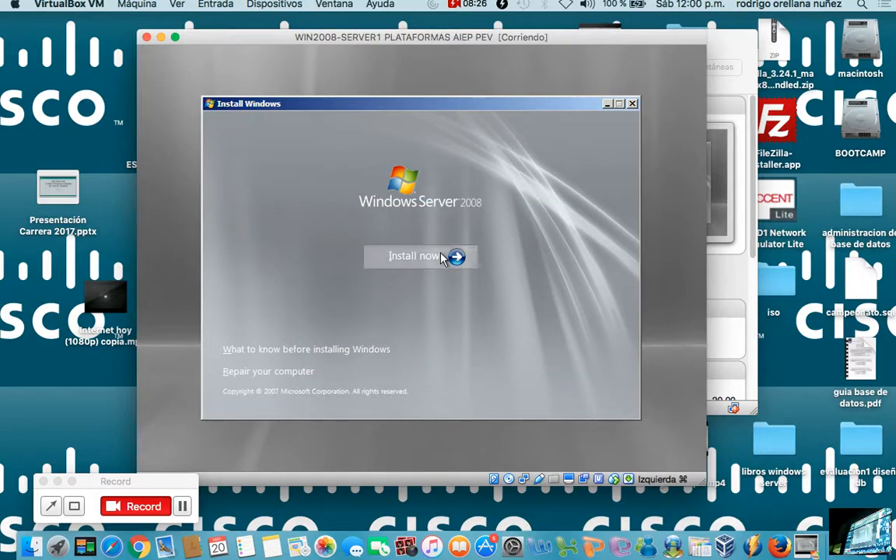
pyautogui.click(444, 257)
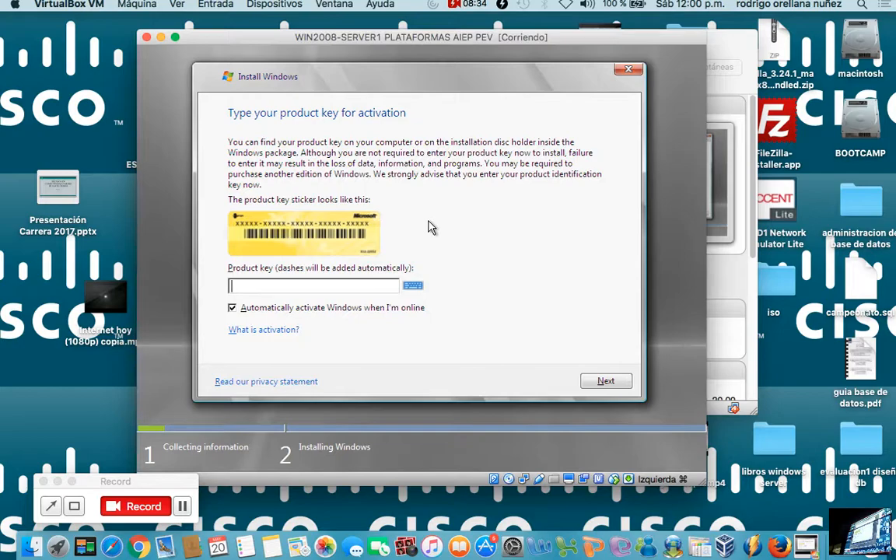
pyautogui.click(354, 311)
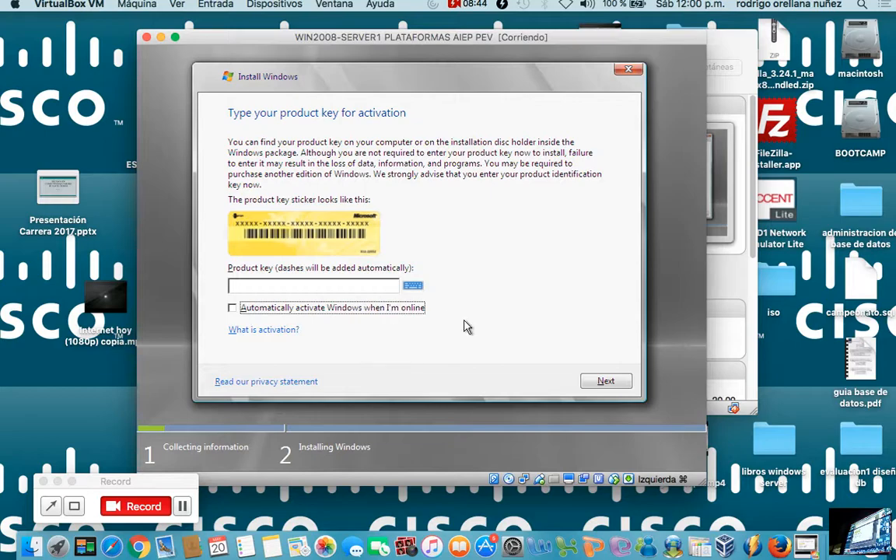
pyautogui.click(606, 381)
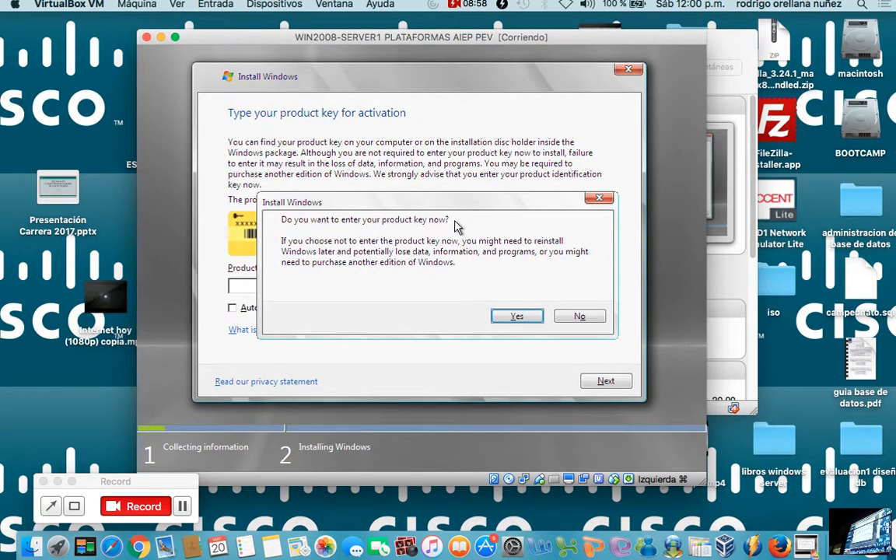
pyautogui.click(572, 314)
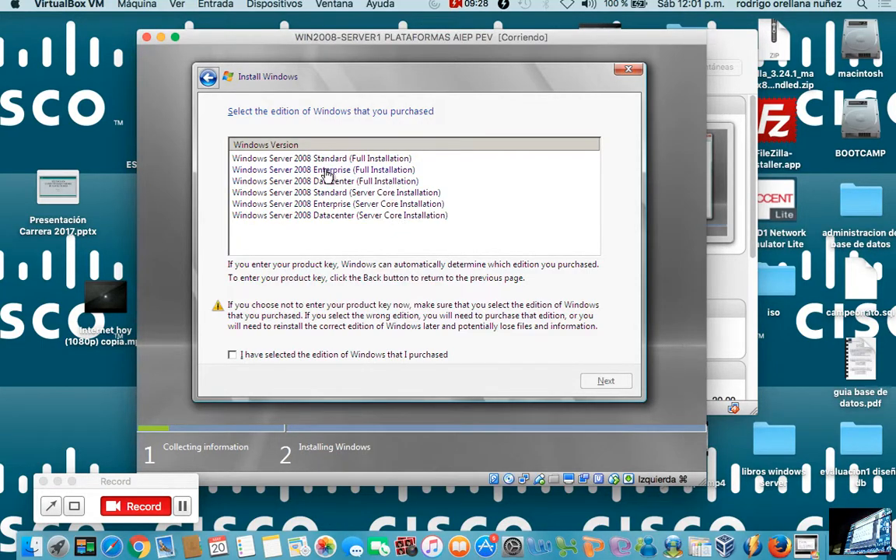
# Go through the listed Windows editions and select Windows Server 2008 Enterprise (Full Installation).
pyautogui.click(415, 170)
pyautogui.click(405, 182)
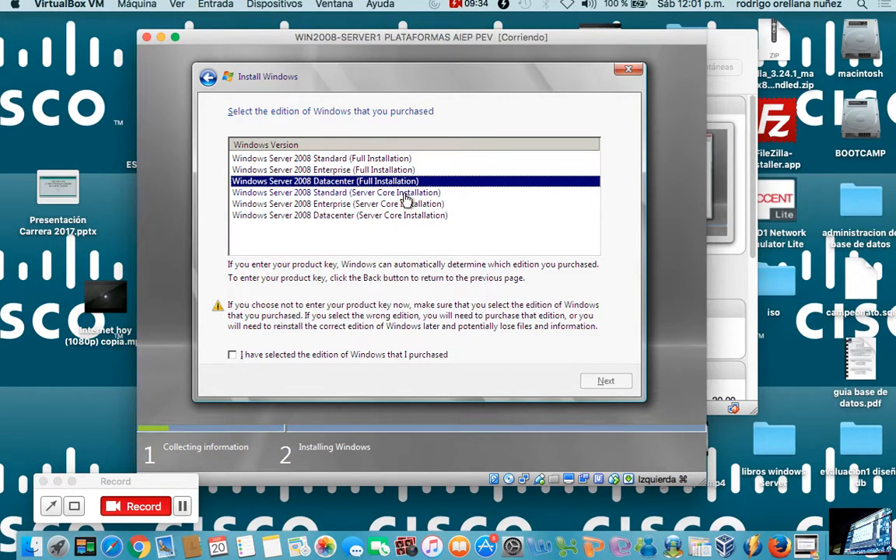
pyautogui.click(405, 193)
pyautogui.click(405, 204)
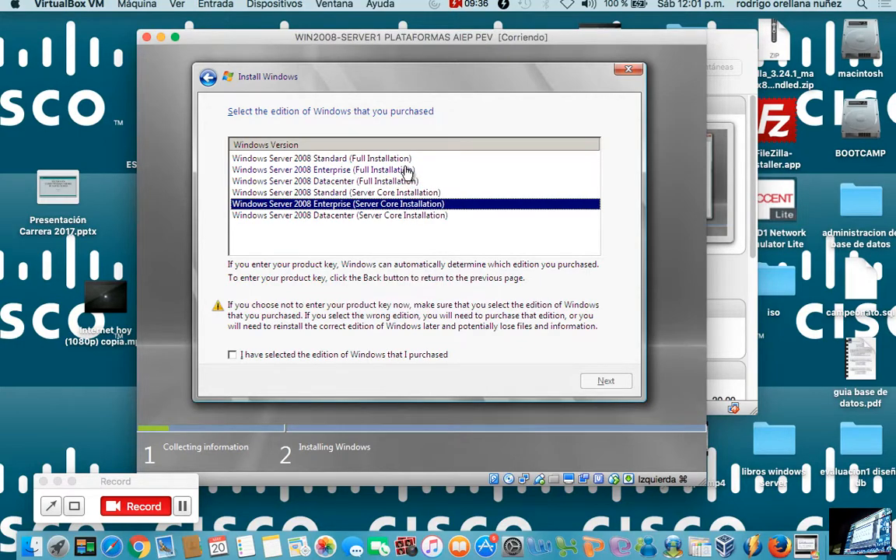
pyautogui.click(407, 171)
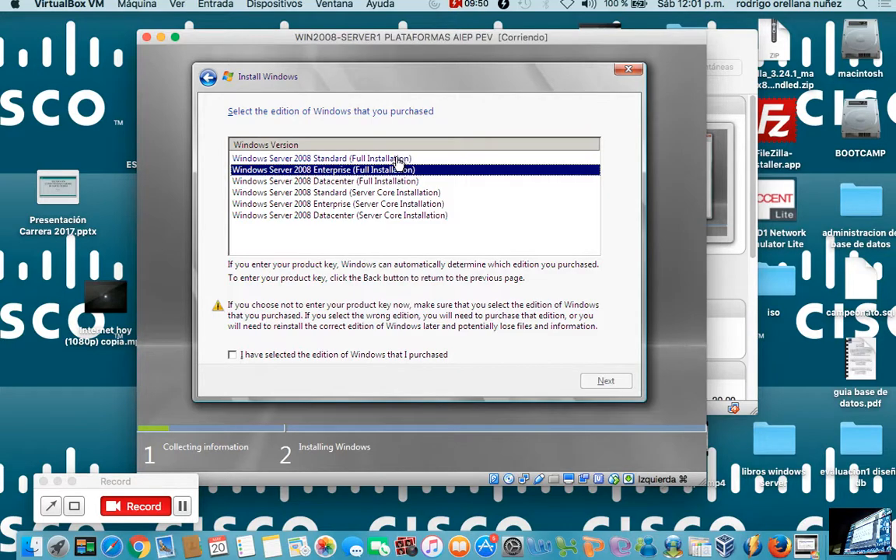
# Select Windows Server 2008 Standard (Full Installation) as the edition and confirm it as the purchased one.
pyautogui.click(403, 159)
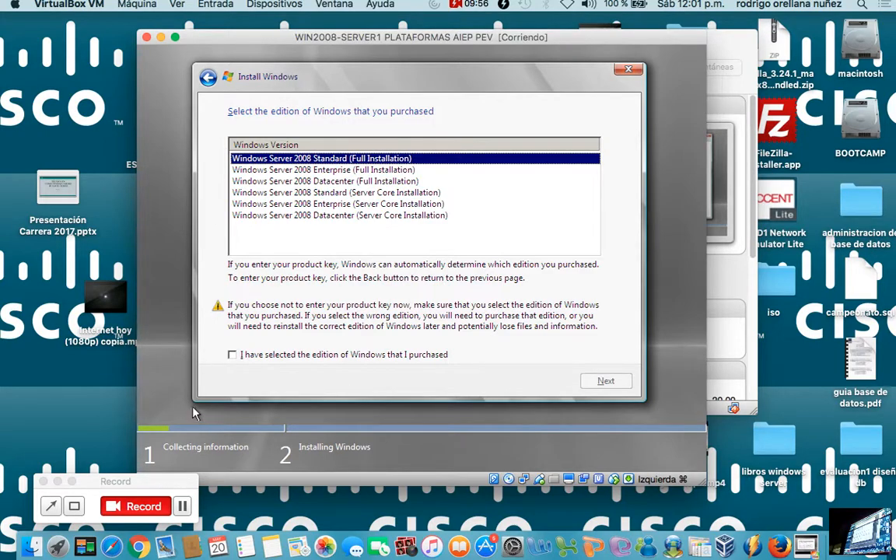
pyautogui.click(76, 506)
pyautogui.moveTo(221, 143); pyautogui.dragTo(484, 174)
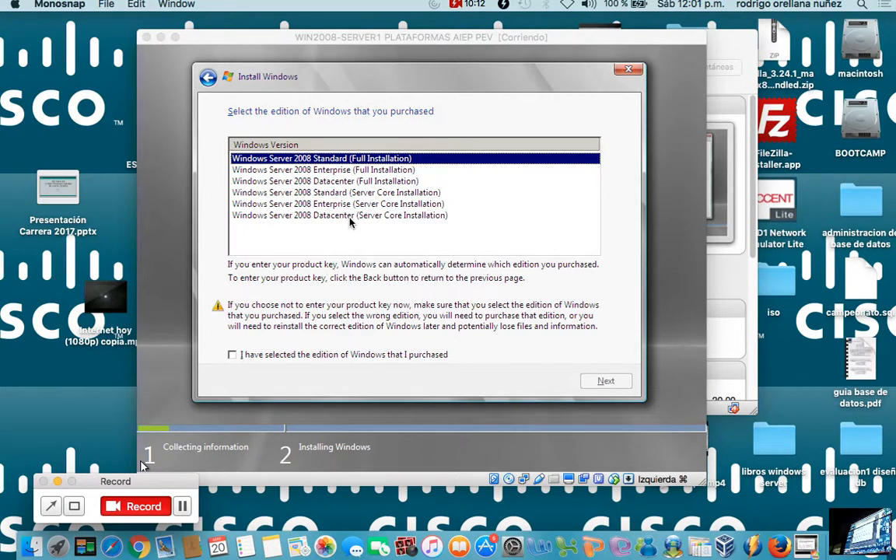
pyautogui.click(309, 181)
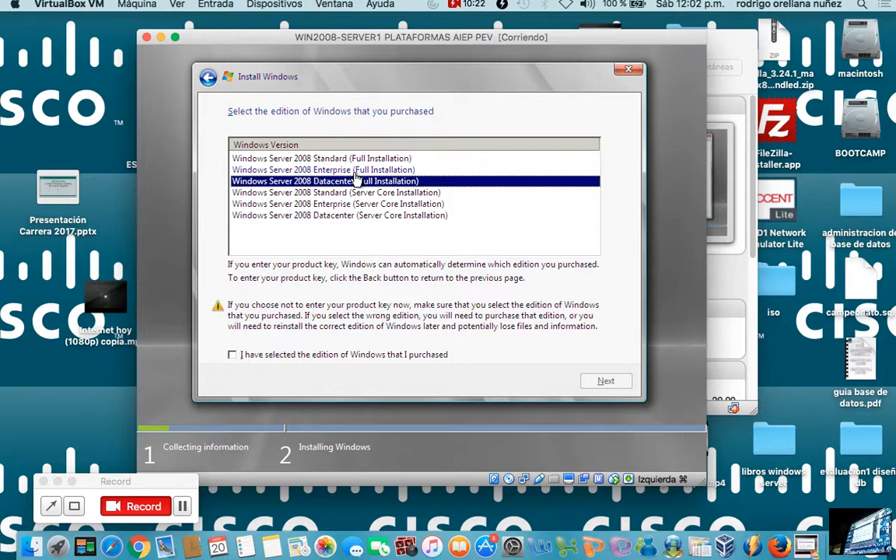
pyautogui.click(327, 157)
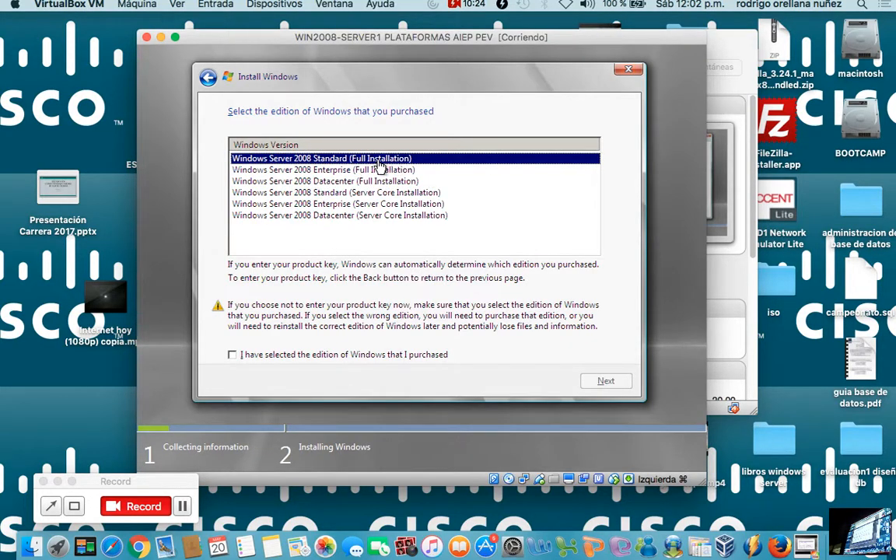
pyautogui.click(283, 356)
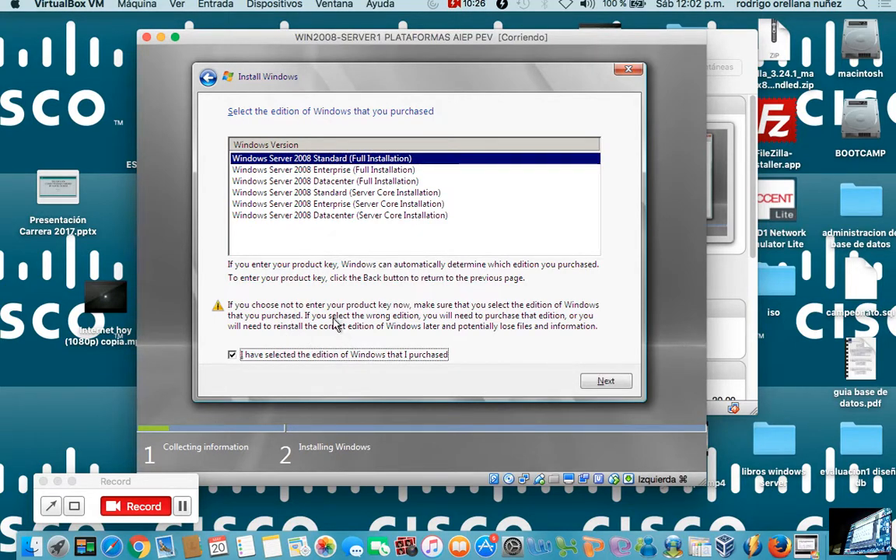
pyautogui.click(605, 382)
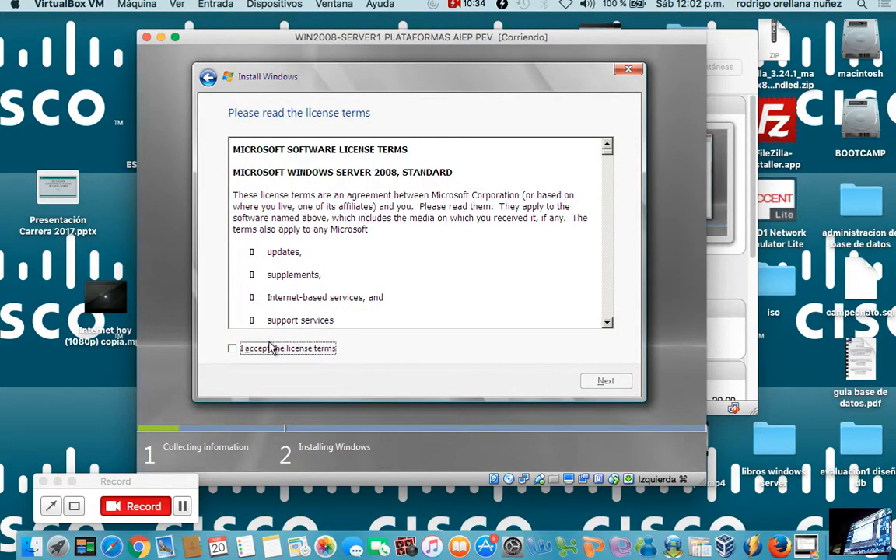
# Accept the license terms and choose the Custom (advanced) installation type.
pyautogui.click(241, 350)
pyautogui.click(592, 385)
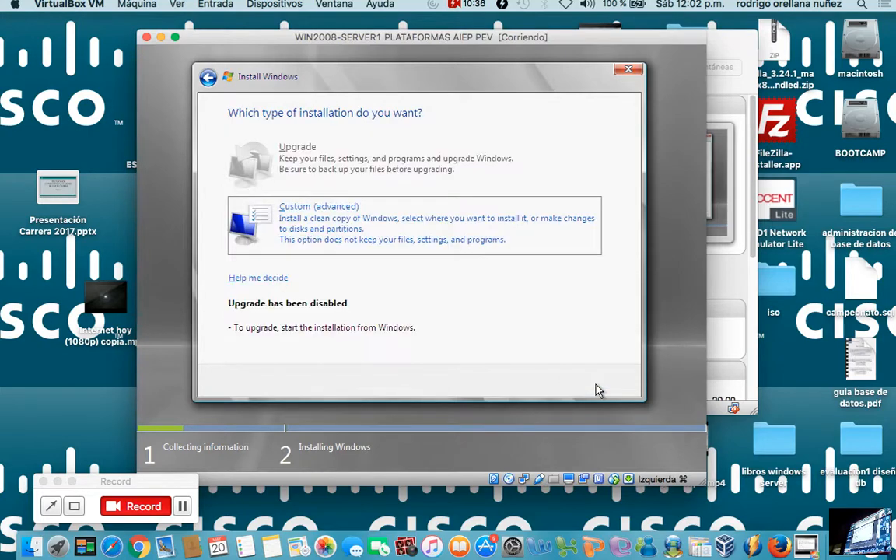
pyautogui.click(382, 226)
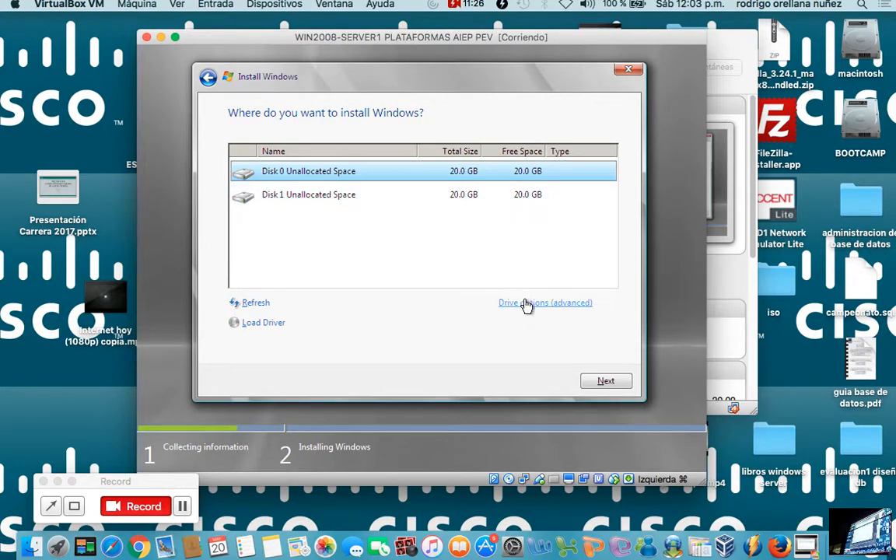
# Create a 20480 MB partition from Disk 0's unallocated space using the advanced drive options, and start installing Windows on it.
pyautogui.click(74, 506)
pyautogui.moveTo(431, 272); pyautogui.dragTo(655, 332)
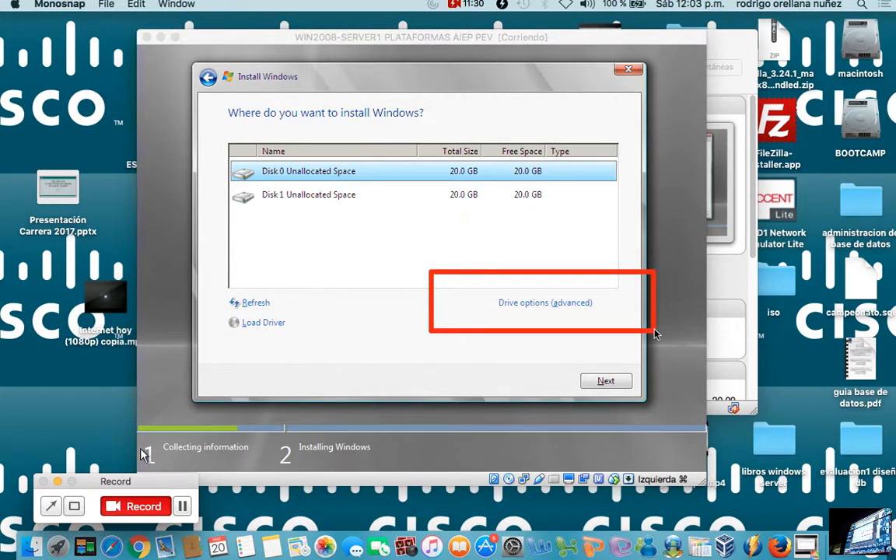
pyautogui.click(534, 305)
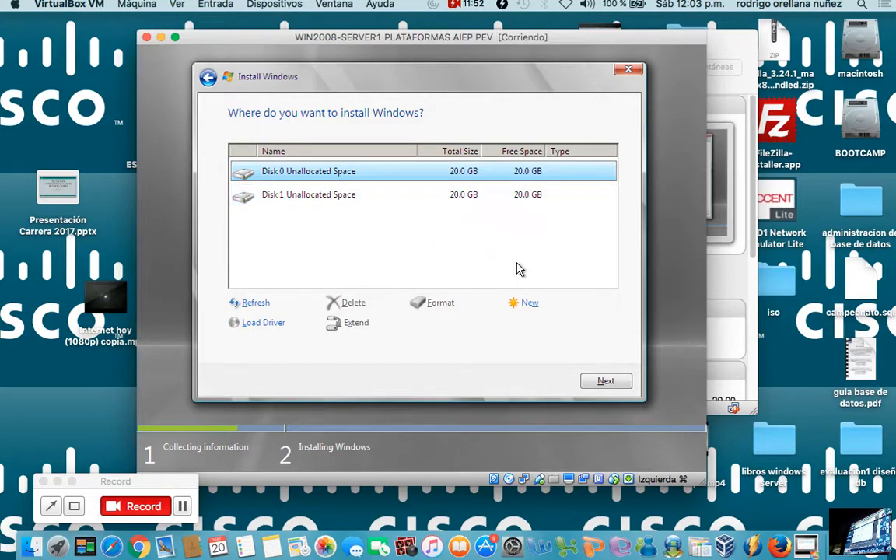
pyautogui.click(529, 304)
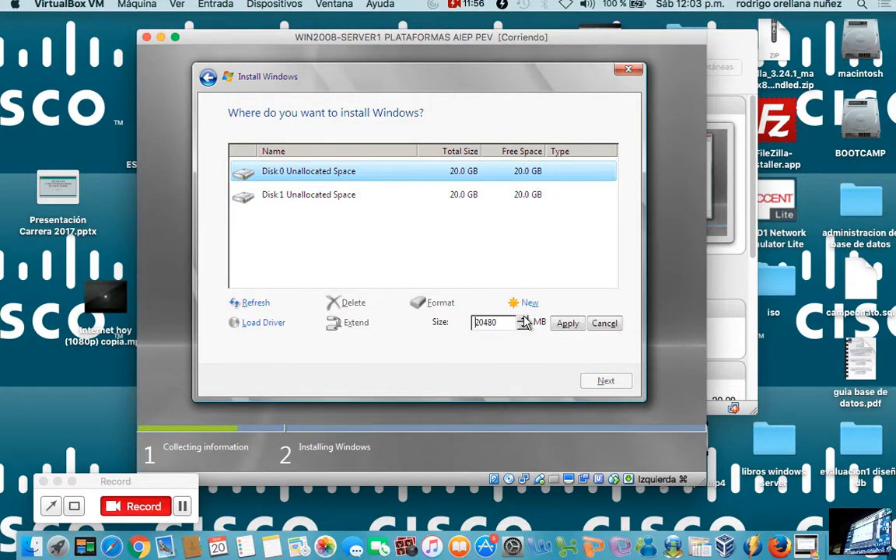
pyautogui.click(523, 319)
pyautogui.click(522, 319)
pyautogui.click(523, 319)
pyautogui.click(522, 321)
pyautogui.click(523, 321)
pyautogui.click(523, 321)
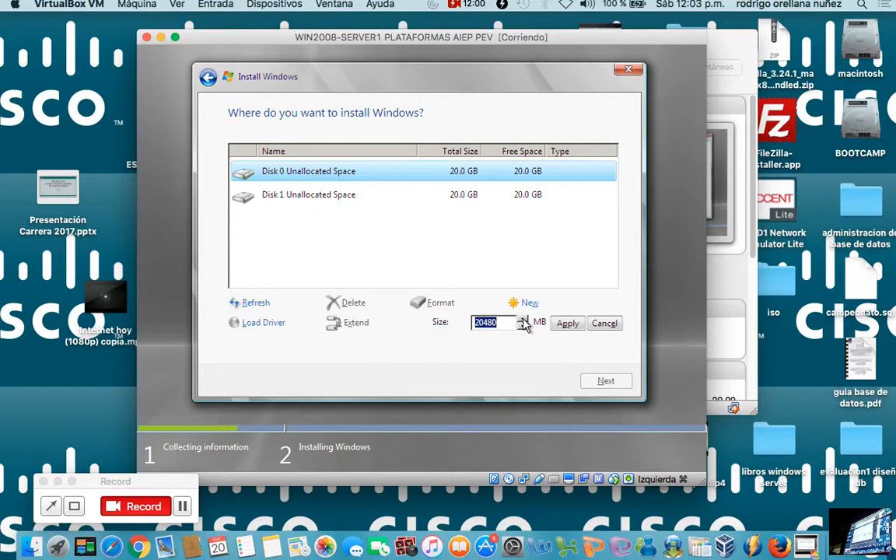
pyautogui.click(564, 324)
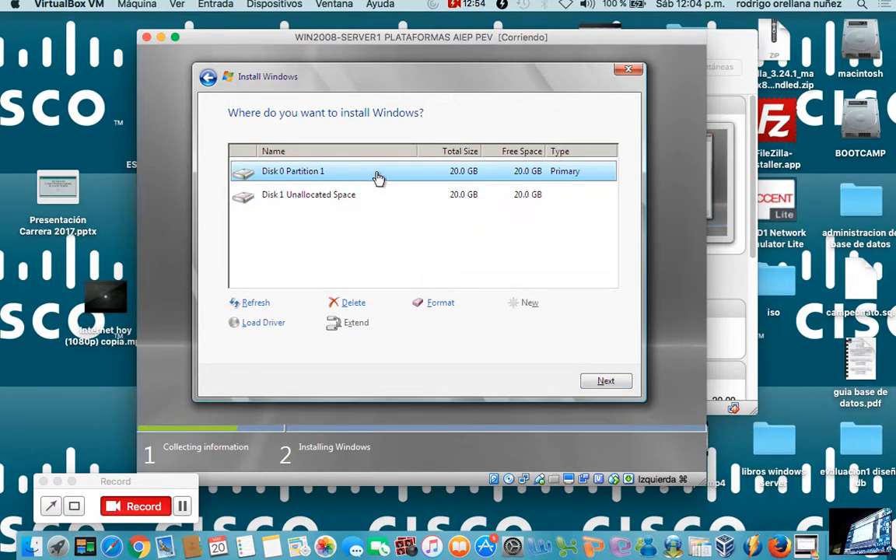
pyautogui.click(600, 380)
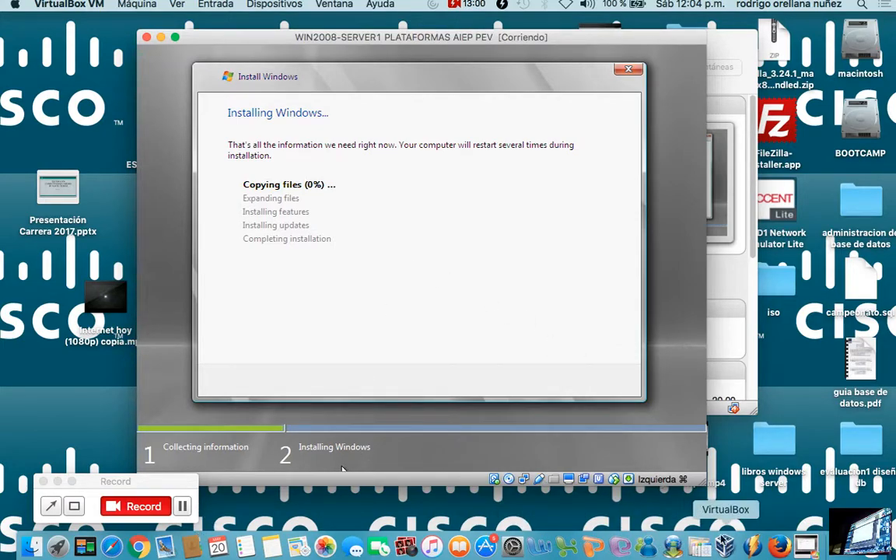
# Start the WIN2008-SERVER2 PLATAFORMAS AIEP PEV machine, cancel input capture and dismiss the keyboard and mouse integration notices.
pyautogui.click(722, 146)
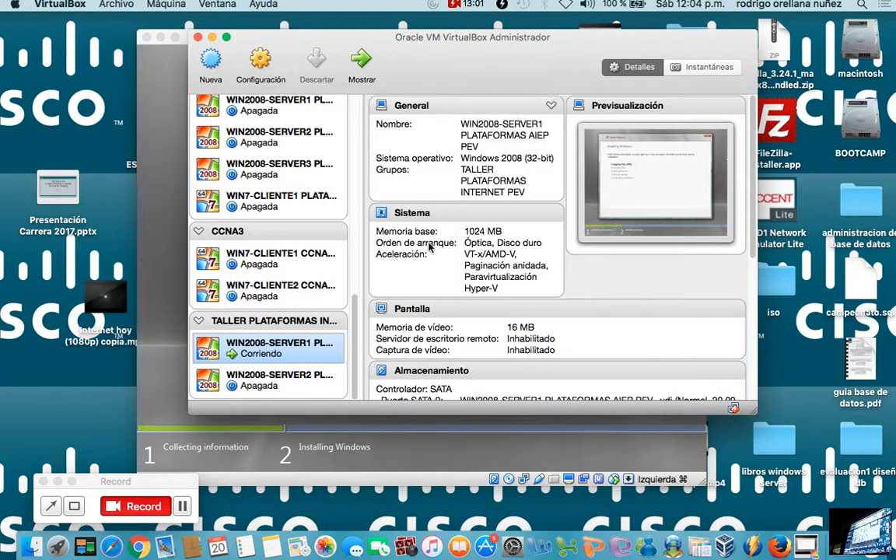
pyautogui.click(321, 377)
pyautogui.rightClick(322, 377)
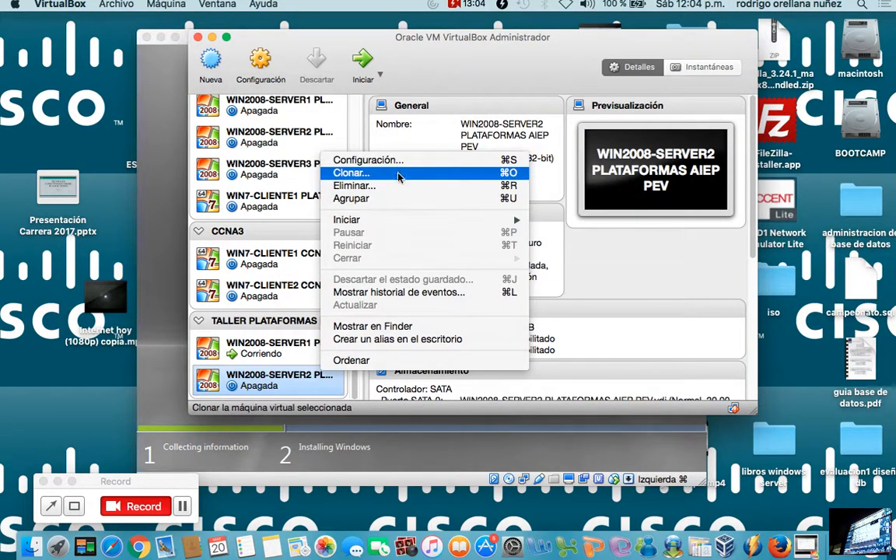
pyautogui.moveTo(391, 224)
pyautogui.click(554, 224)
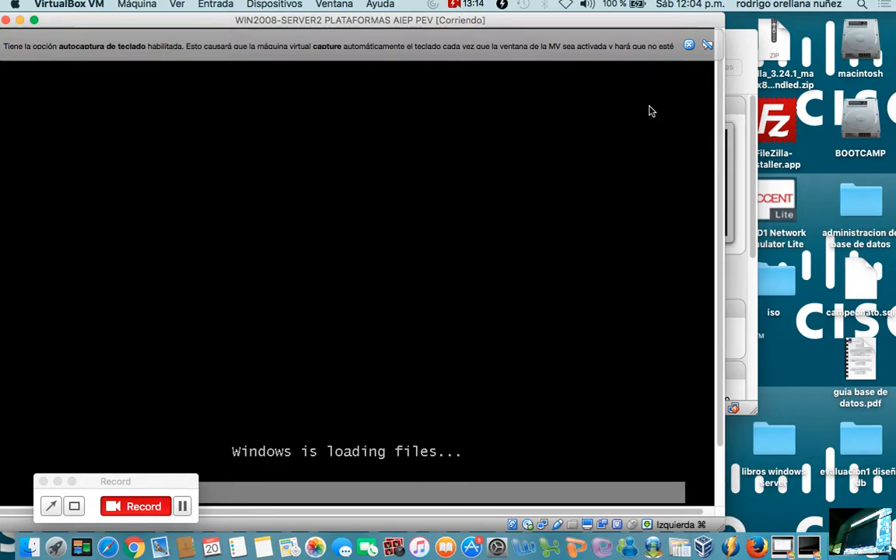
pyautogui.click(688, 44)
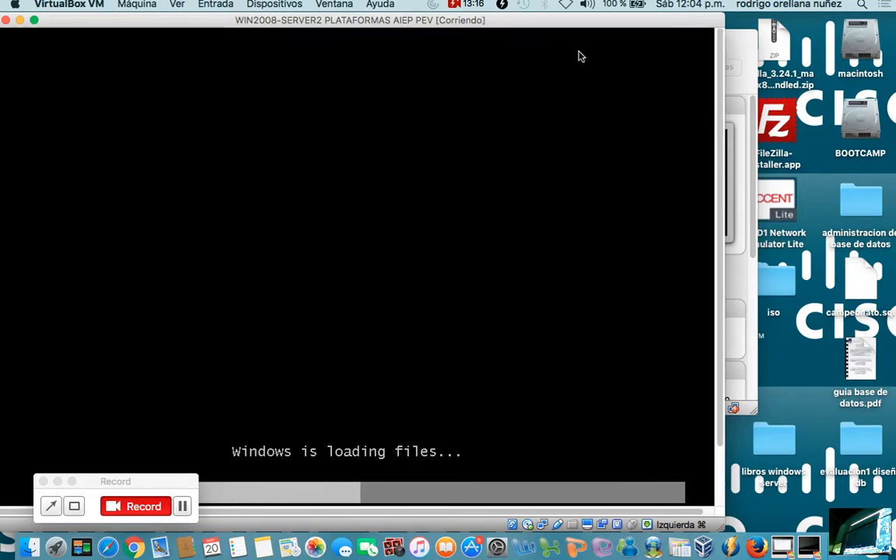
pyautogui.click(592, 39)
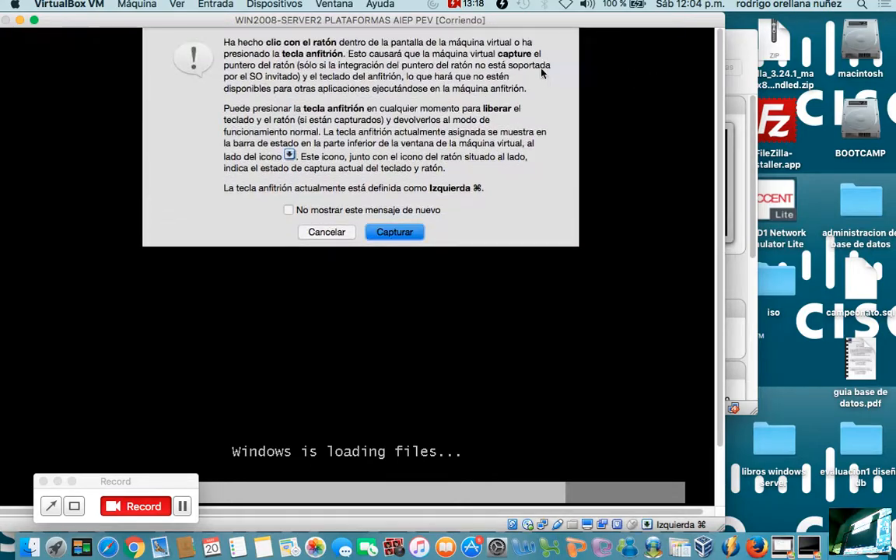
pyautogui.click(326, 232)
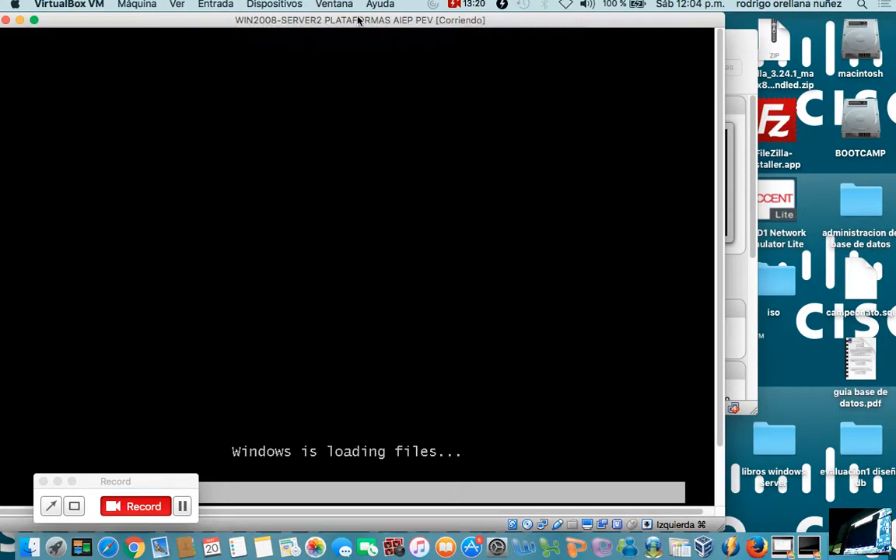
pyautogui.moveTo(353, 17); pyautogui.dragTo(468, 47)
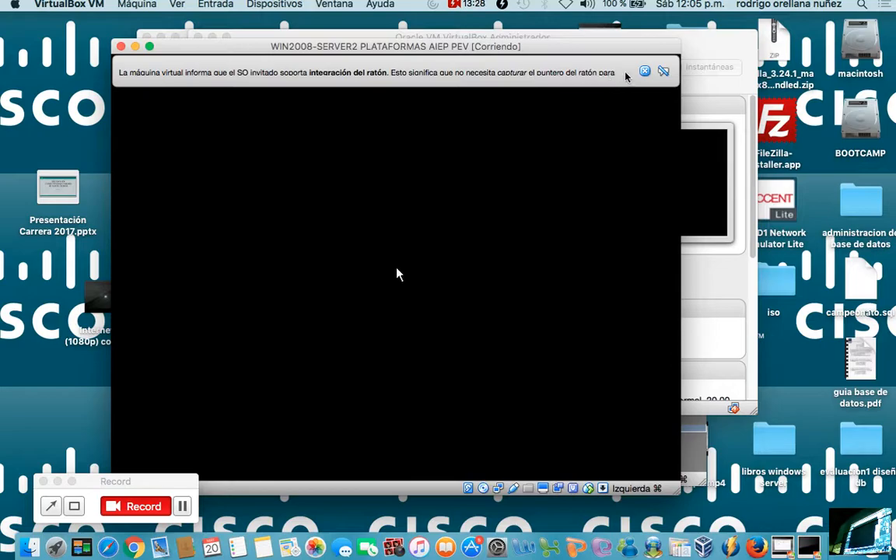
pyautogui.click(645, 72)
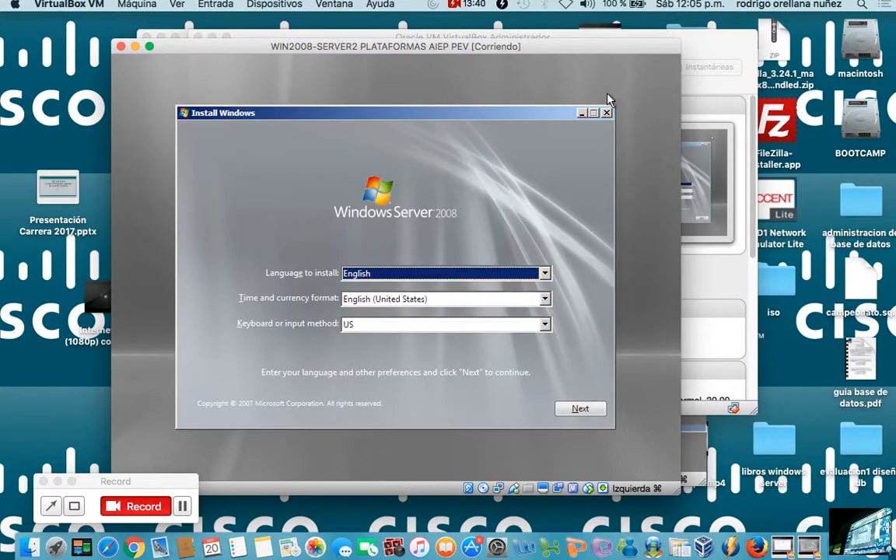
# Begin the Windows Server 2008 installation with English and US defaults, turning off automatic activation and declining to enter a product key.
pyautogui.click(582, 410)
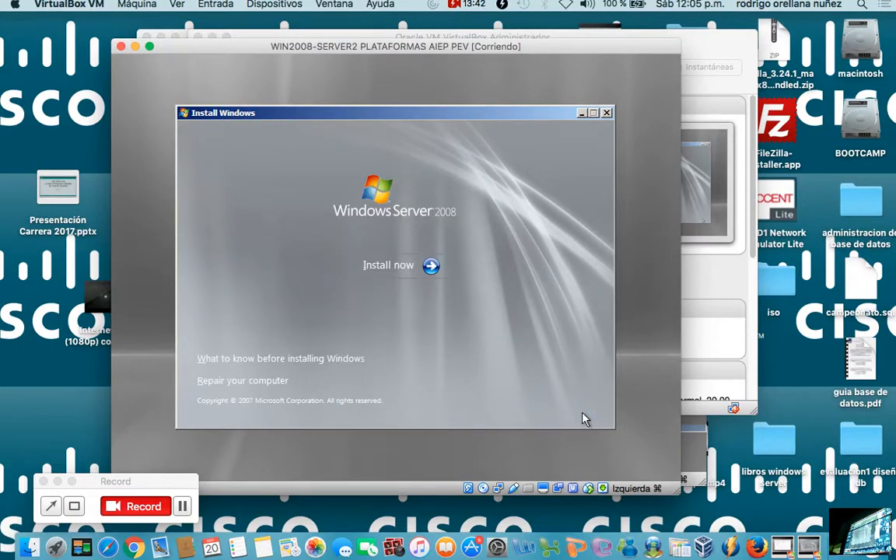
pyautogui.click(406, 266)
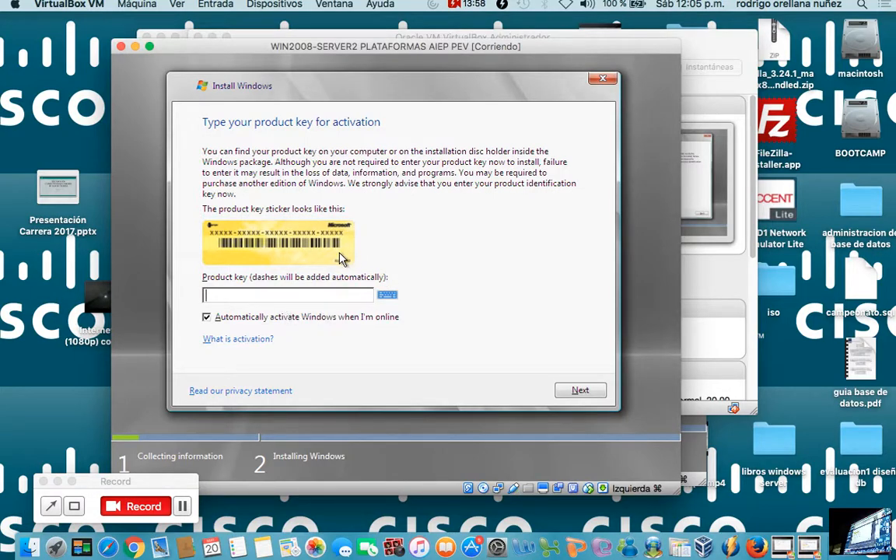
pyautogui.click(207, 318)
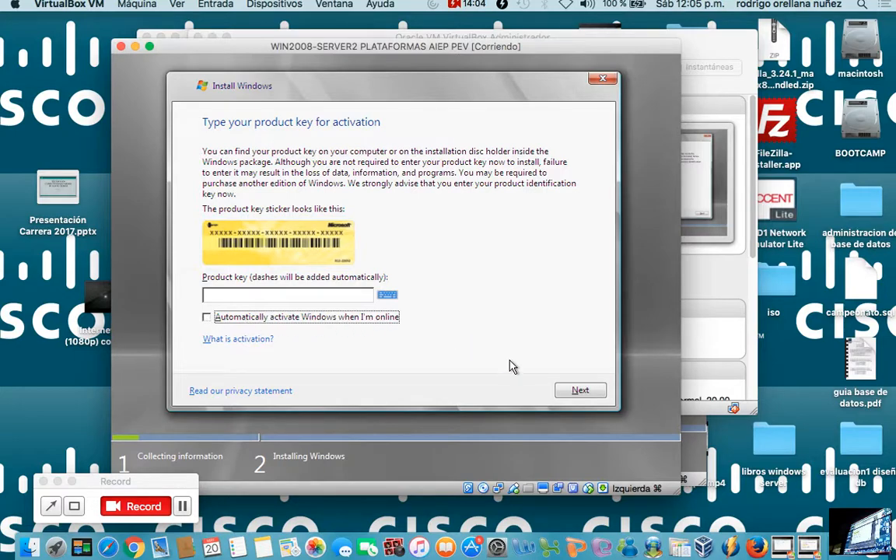
pyautogui.click(580, 389)
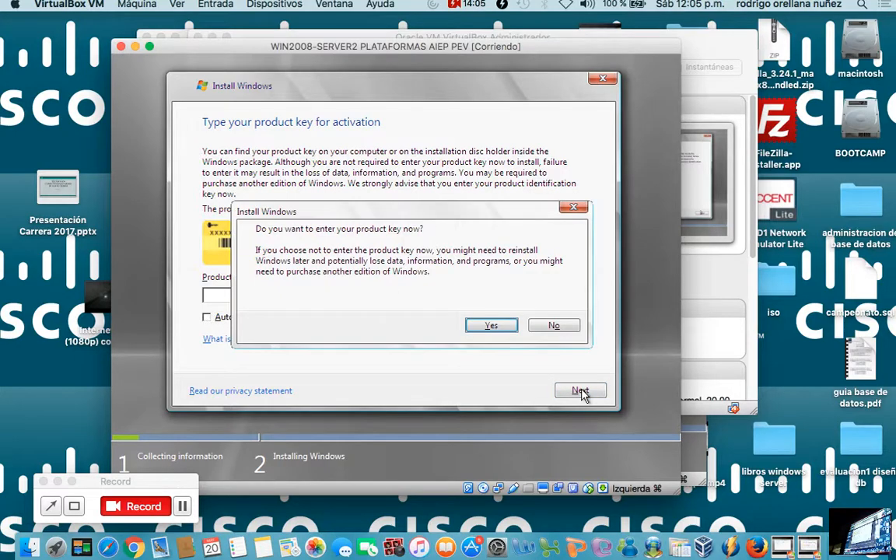
pyautogui.click(550, 325)
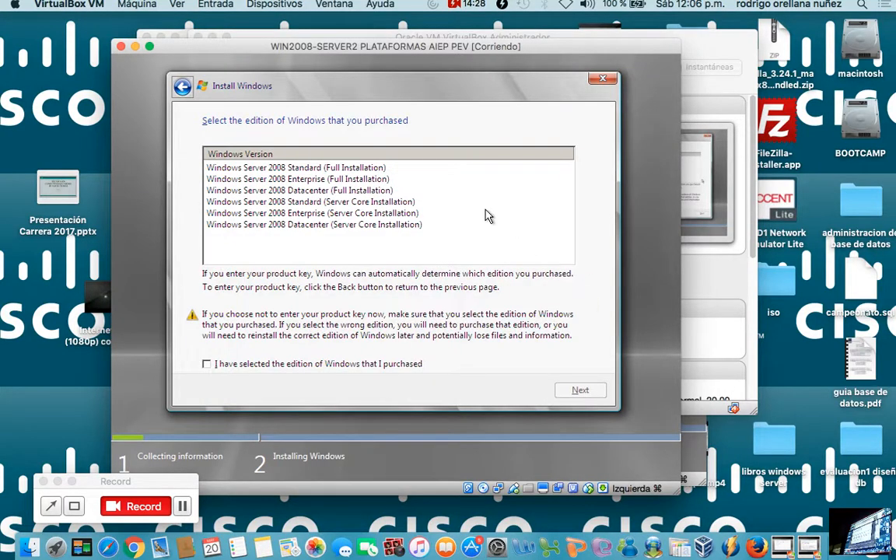
# Choose the Windows Server 2008 Standard (Full Installation) edition for WIN2008-SERVER2 and confirm the selection.
pyautogui.click(373, 170)
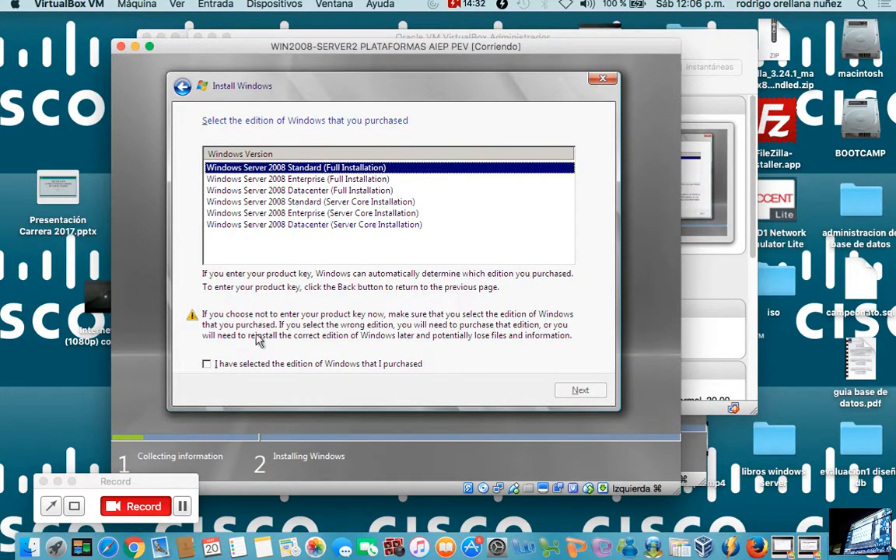
pyautogui.click(237, 363)
pyautogui.click(580, 389)
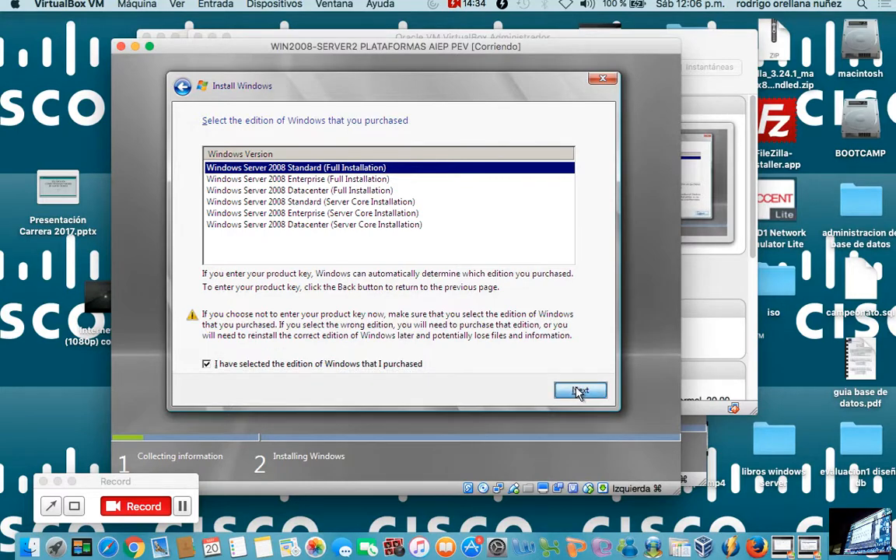
# Accept the license terms on WIN2008-SERVER2 and choose a Custom (advanced) installation.
pyautogui.click(309, 359)
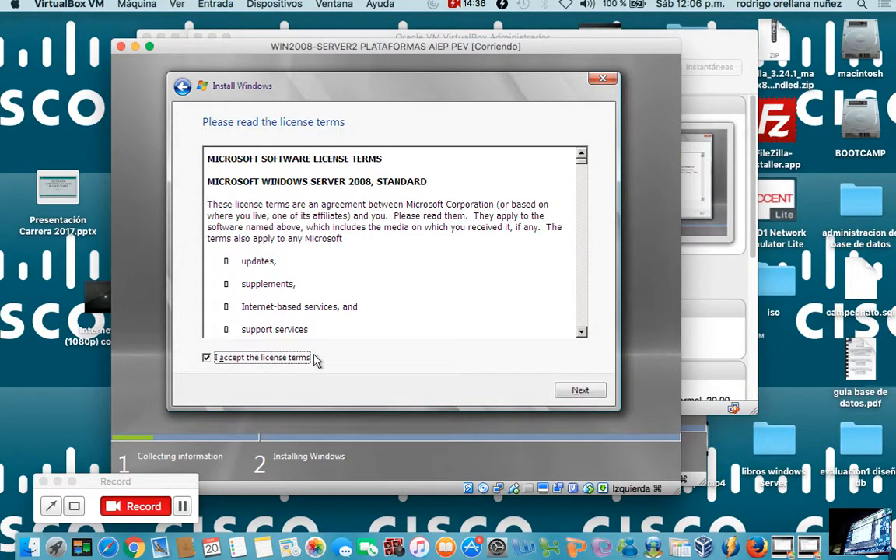
pyautogui.click(576, 392)
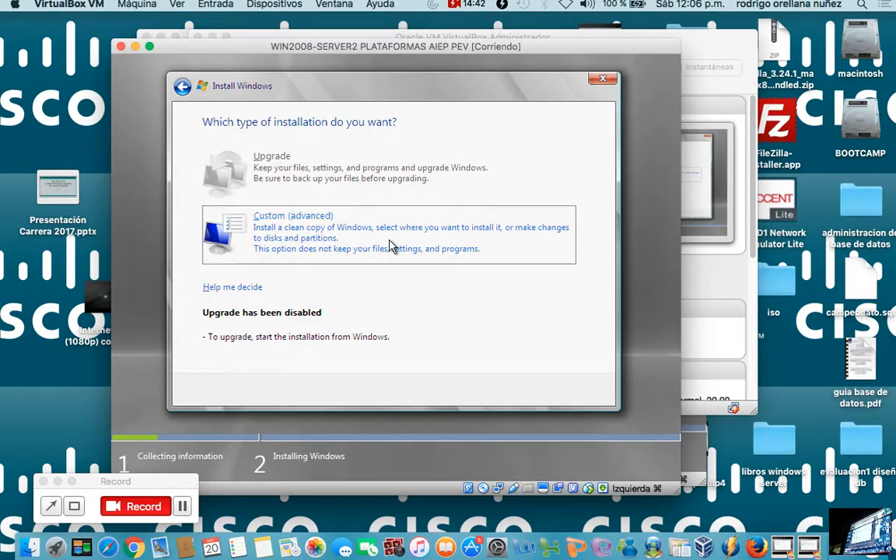
pyautogui.click(392, 246)
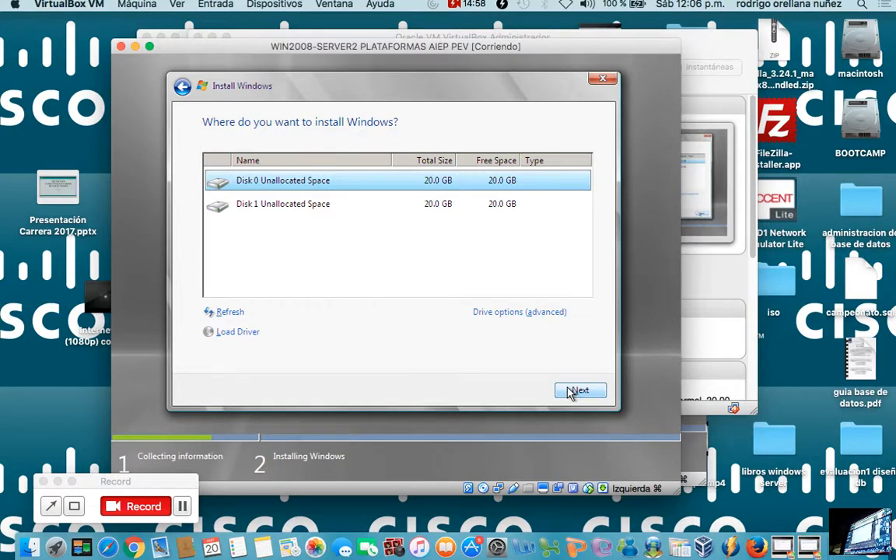
# Create a 20480 MB partition on WIN2008-SERVER2's Disk 0, start installing Windows on it, and move the machine's window aside.
pyautogui.click(497, 313)
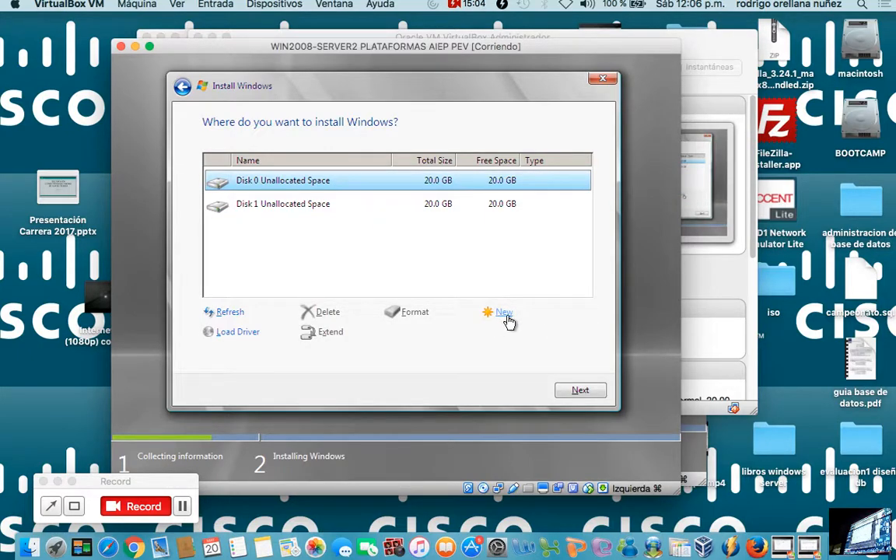
pyautogui.click(505, 313)
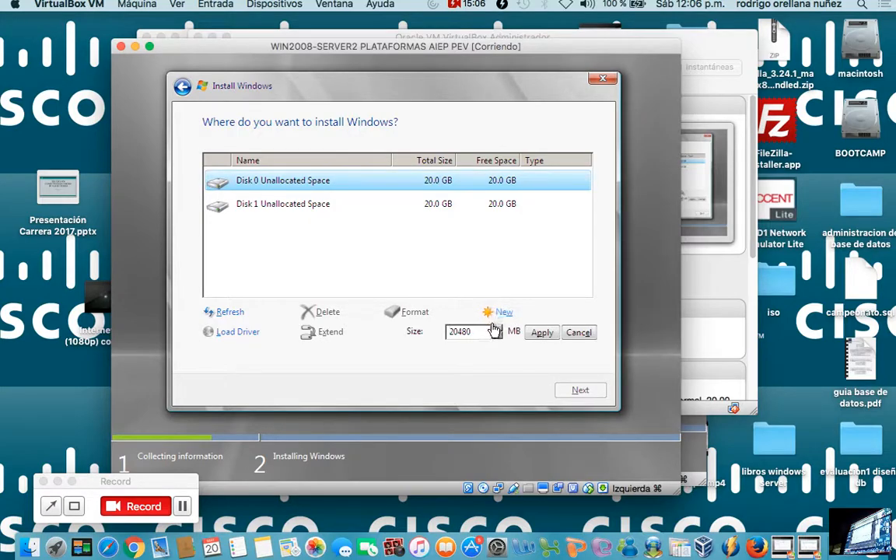
pyautogui.click(495, 329)
pyautogui.click(495, 328)
pyautogui.click(495, 328)
pyautogui.click(495, 327)
pyautogui.click(542, 332)
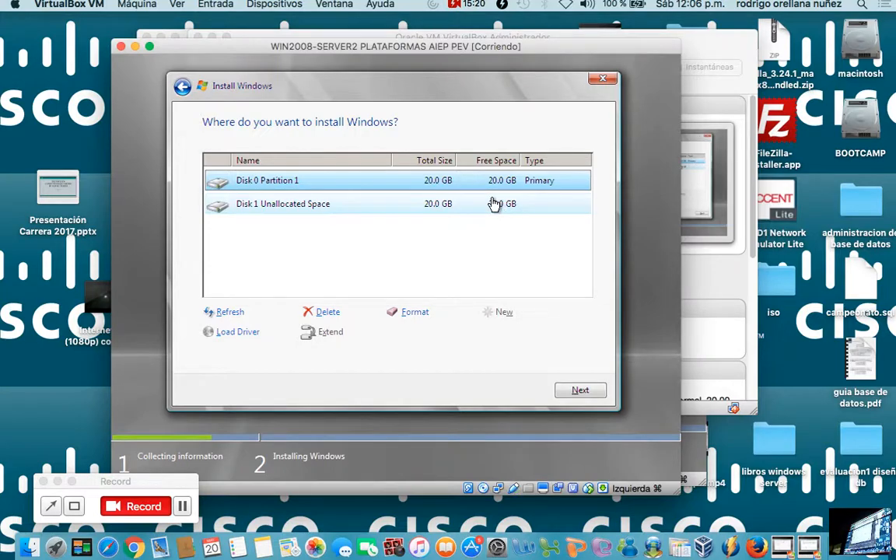
pyautogui.click(582, 392)
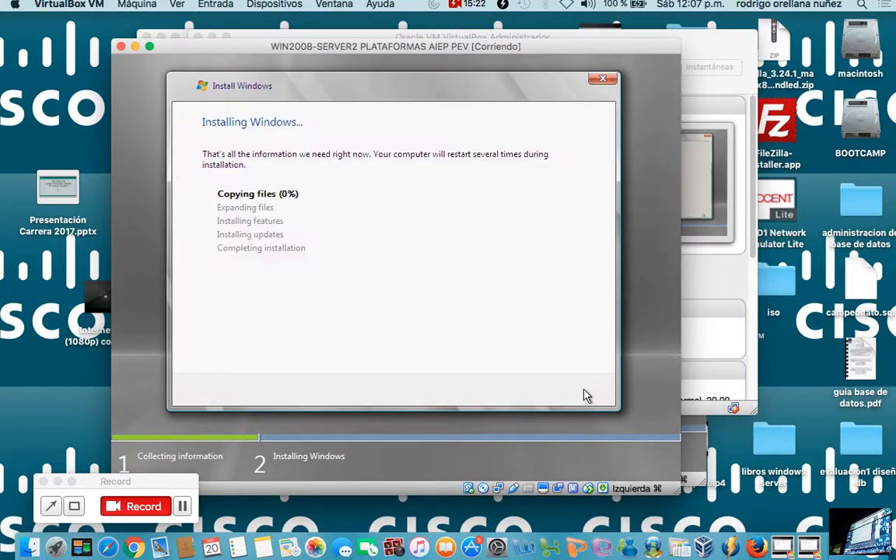
pyautogui.moveTo(393, 51); pyautogui.dragTo(712, 49)
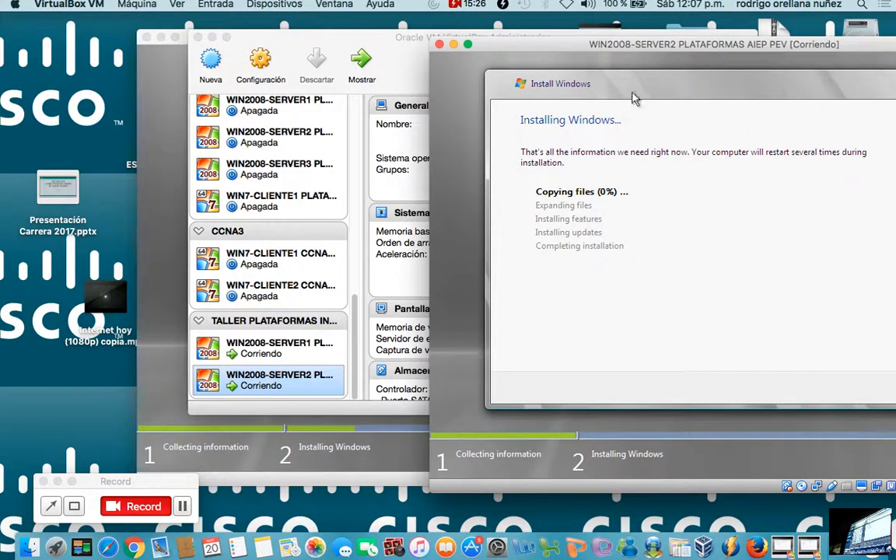